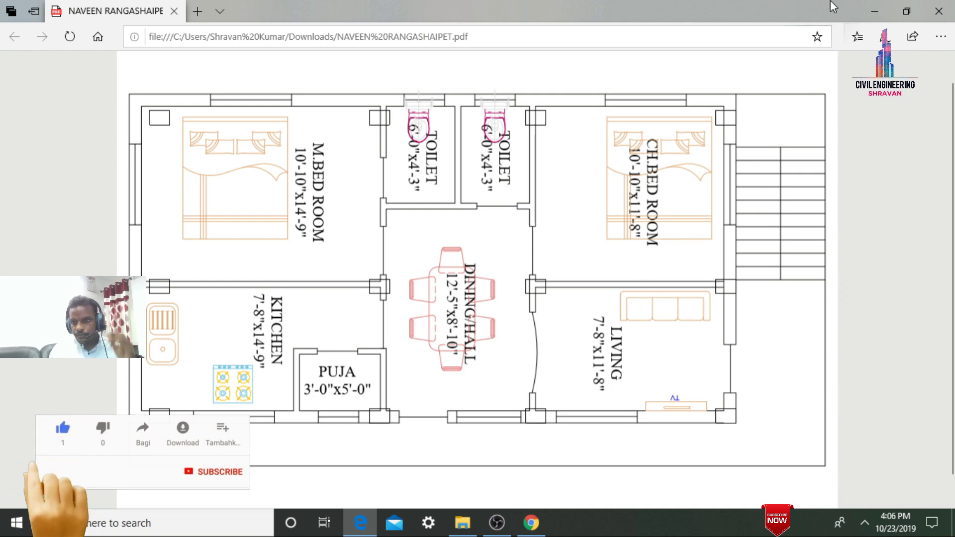
Minimize the floor plan PDF, launch ETABS 2016 and start a new model
click(875, 11)
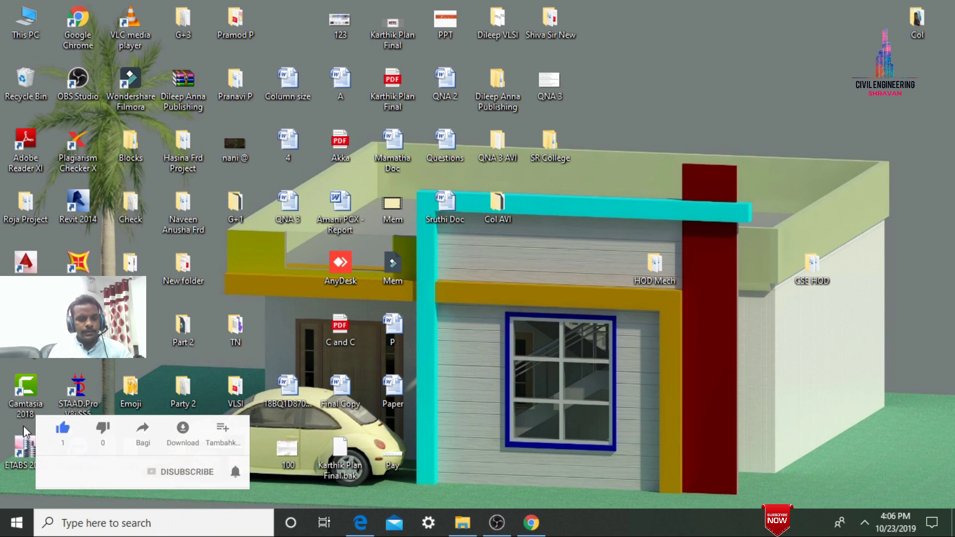
double_click(15, 455)
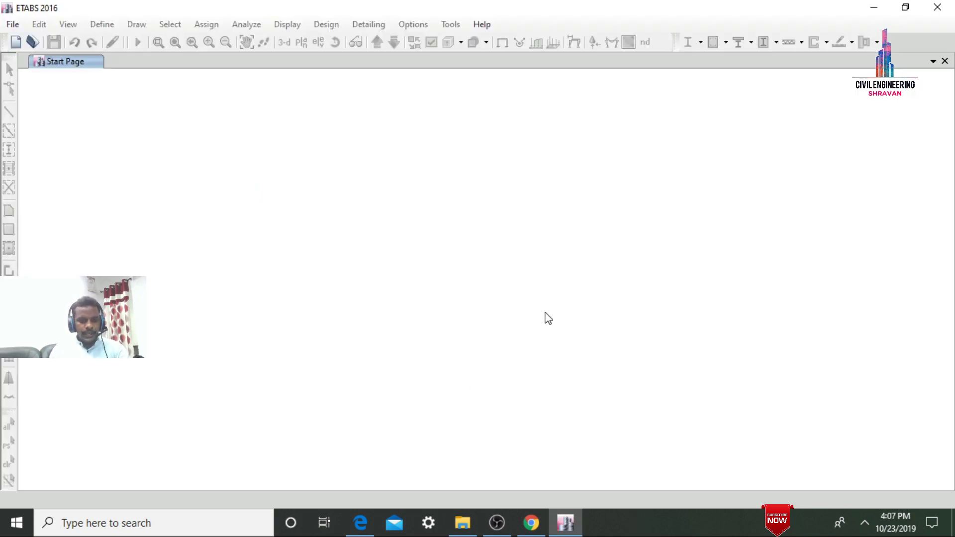
click(17, 29)
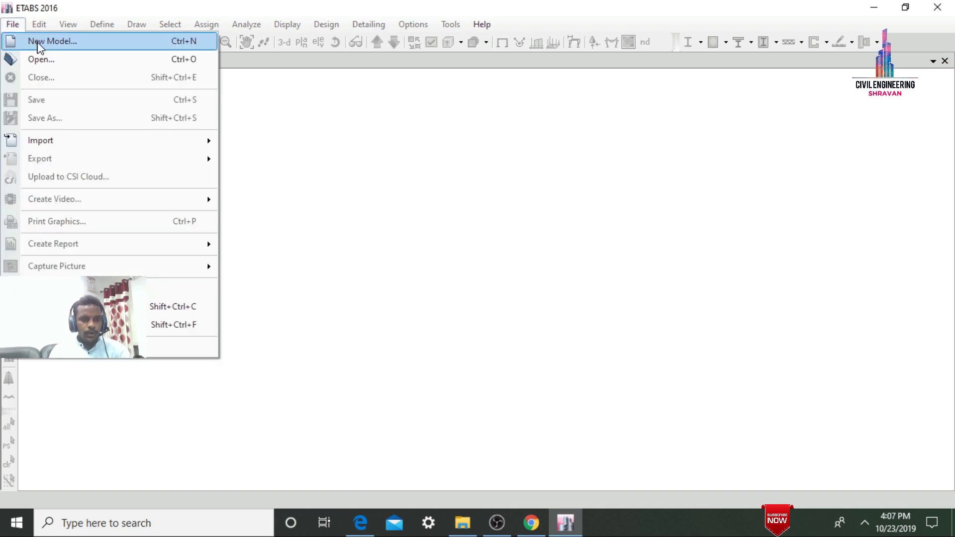
click(38, 41)
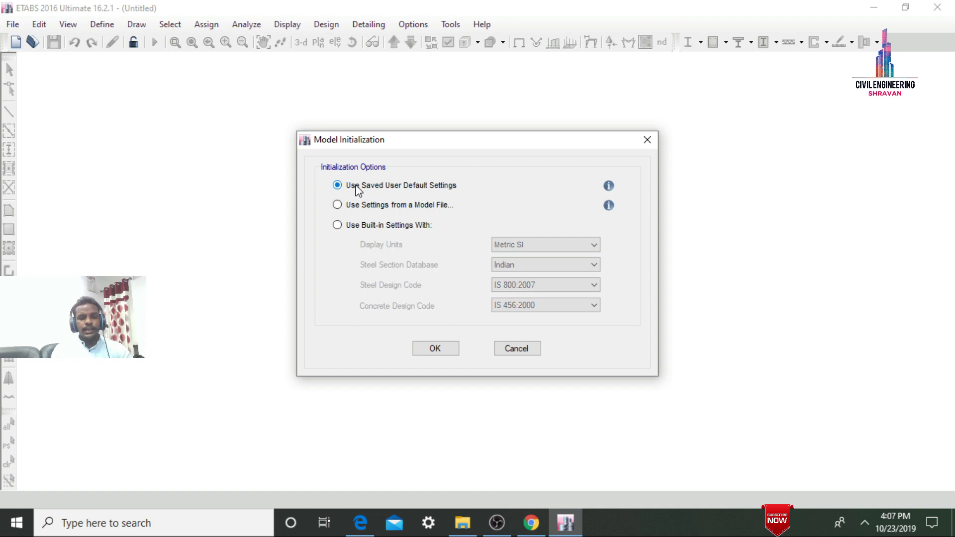
Initialize the model with built-in settings: Metric SI units, Indian steel sections, IS 800:2007 steel code and IS 456:2000 concrete code
click(337, 226)
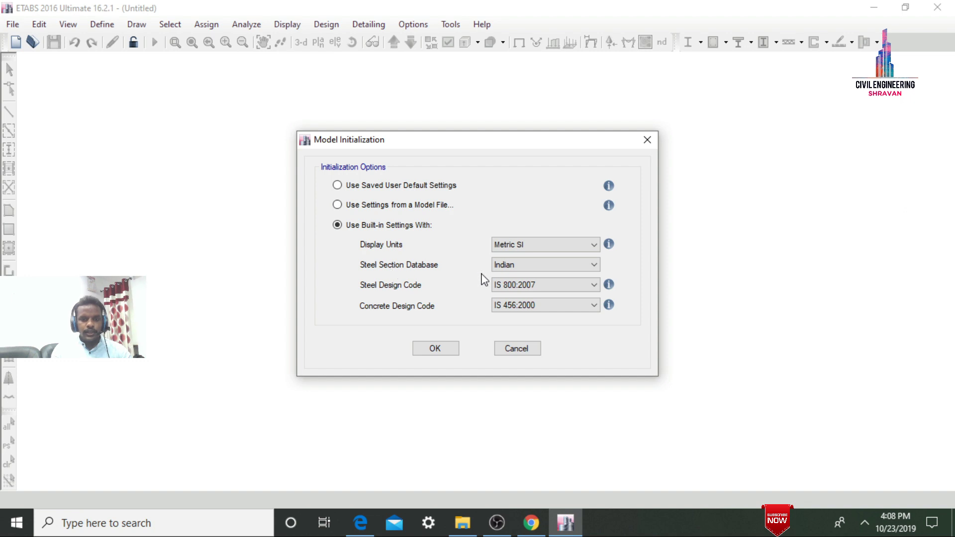
click(504, 271)
click(508, 271)
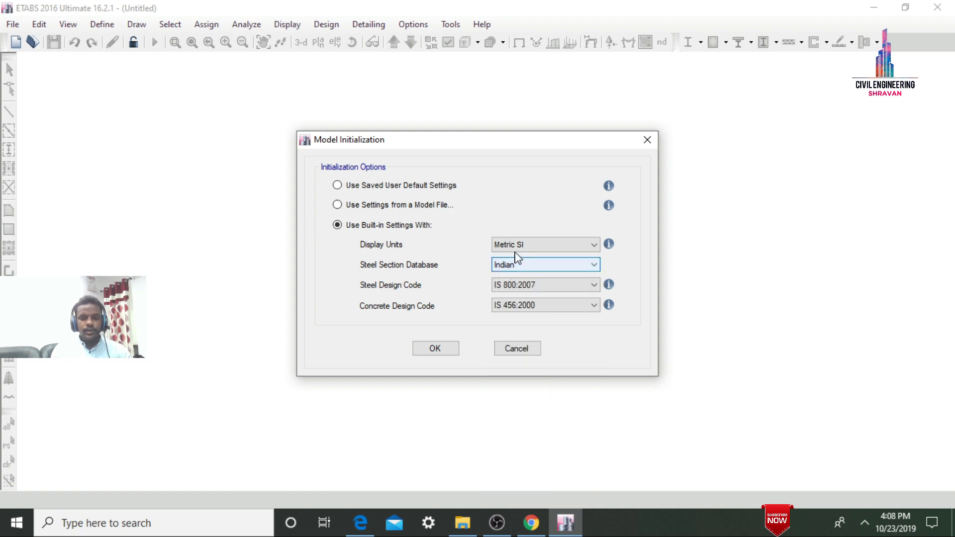
click(518, 245)
click(519, 246)
click(520, 249)
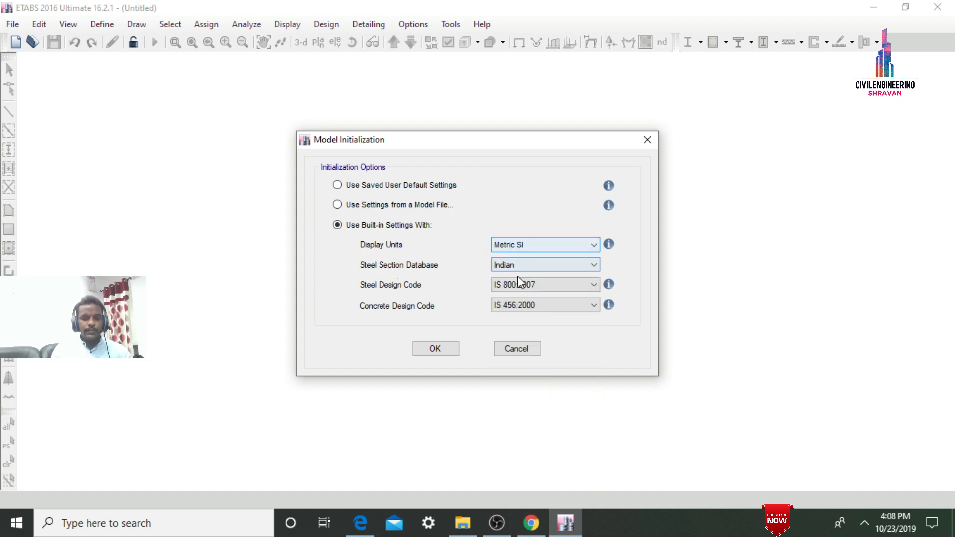
click(518, 284)
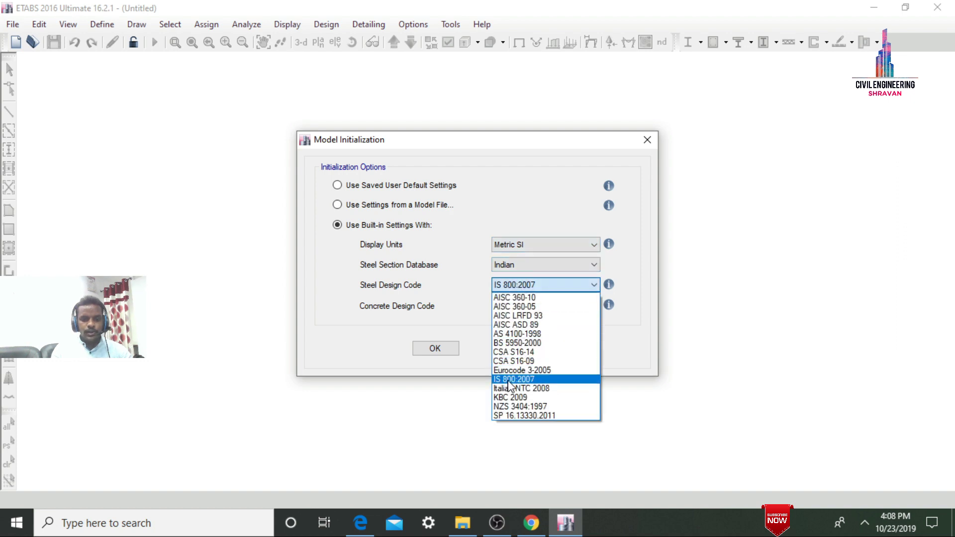
click(508, 380)
click(512, 307)
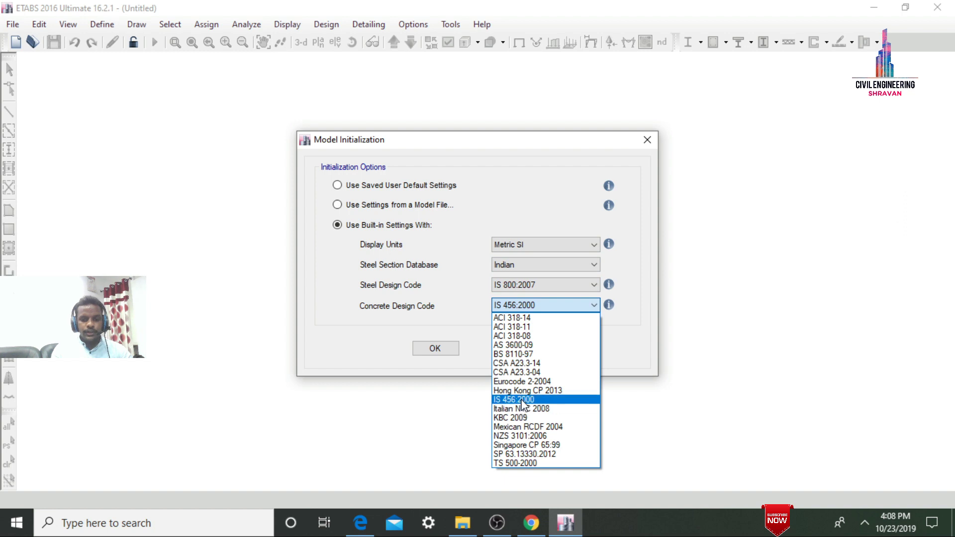
click(520, 400)
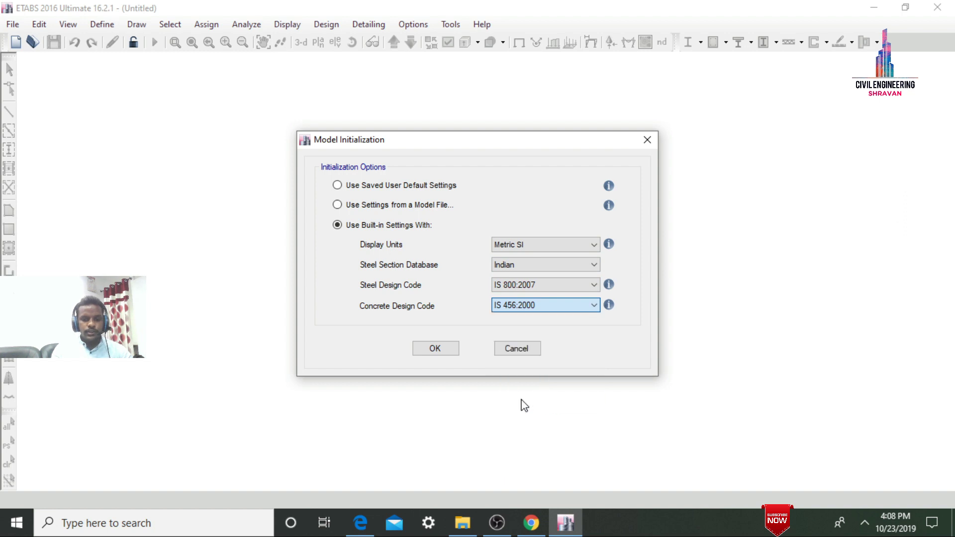
click(441, 351)
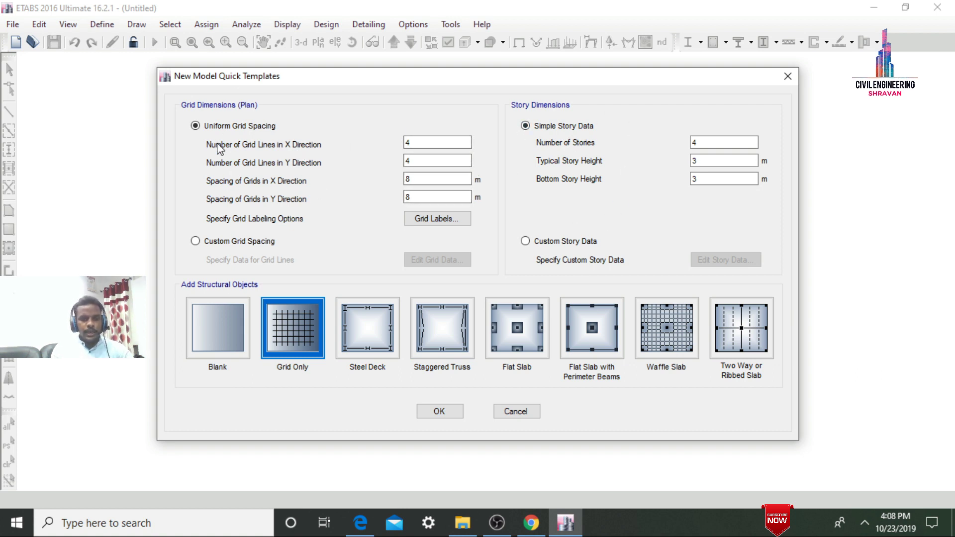
Define a uniform grid with 4 lines in X, 3 lines in Y and 3 m spacing in both directions
click(426, 145)
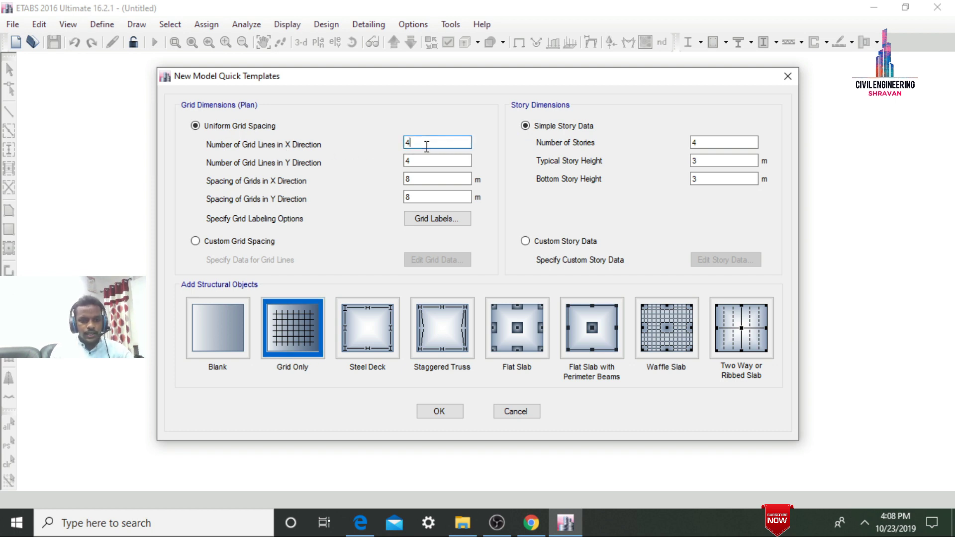
key(Tab)
text(3)
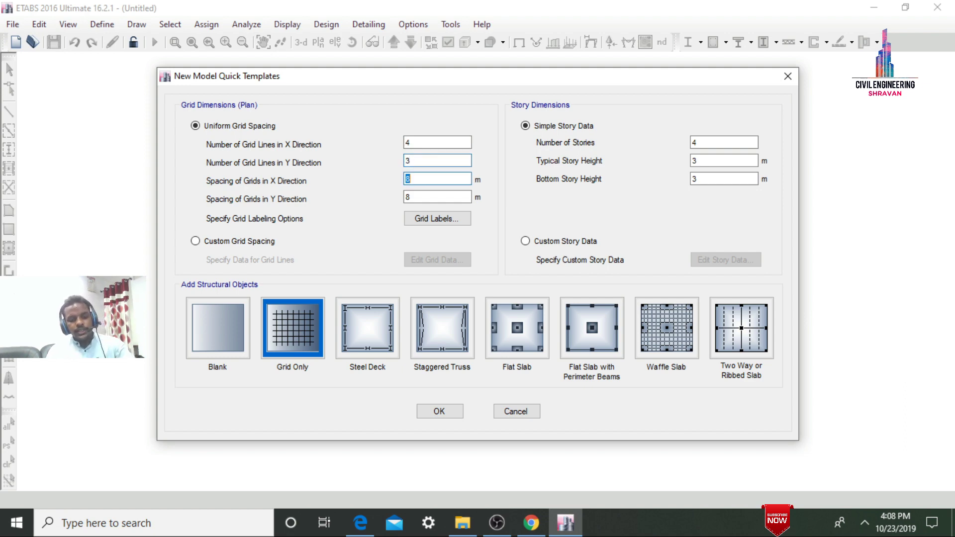
key(Tab)
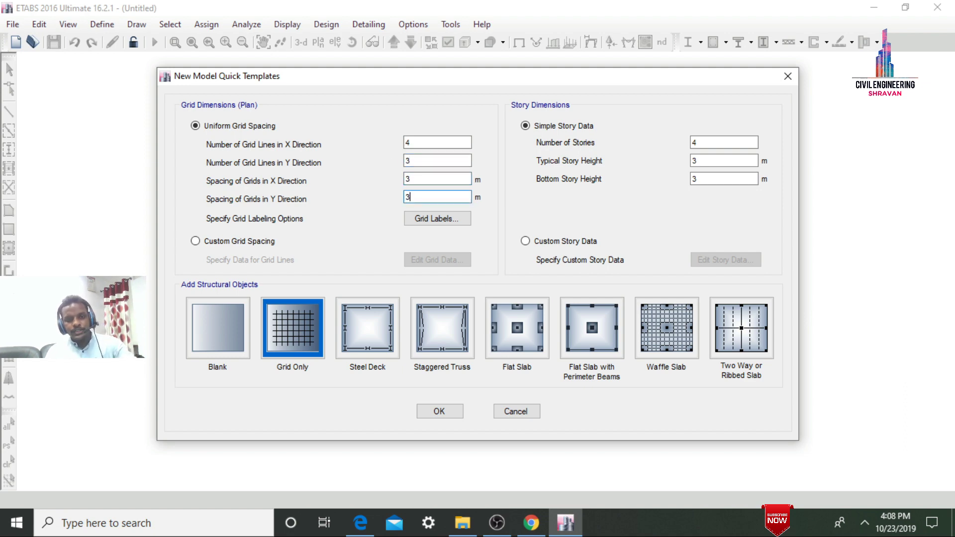
click(417, 178)
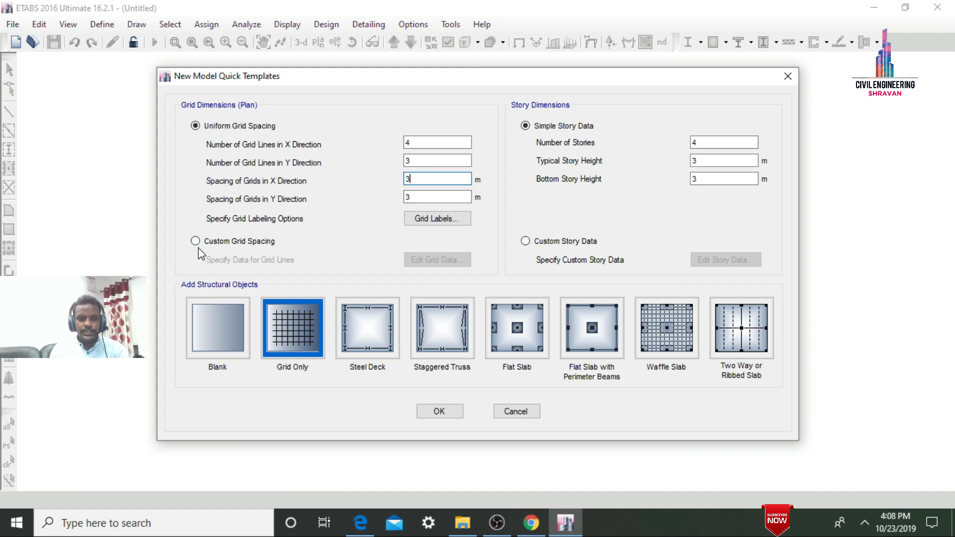
Switch to custom grid spacing and set the X ordinates of grid lines B, C and D to 4, 7 and 10 m
click(221, 242)
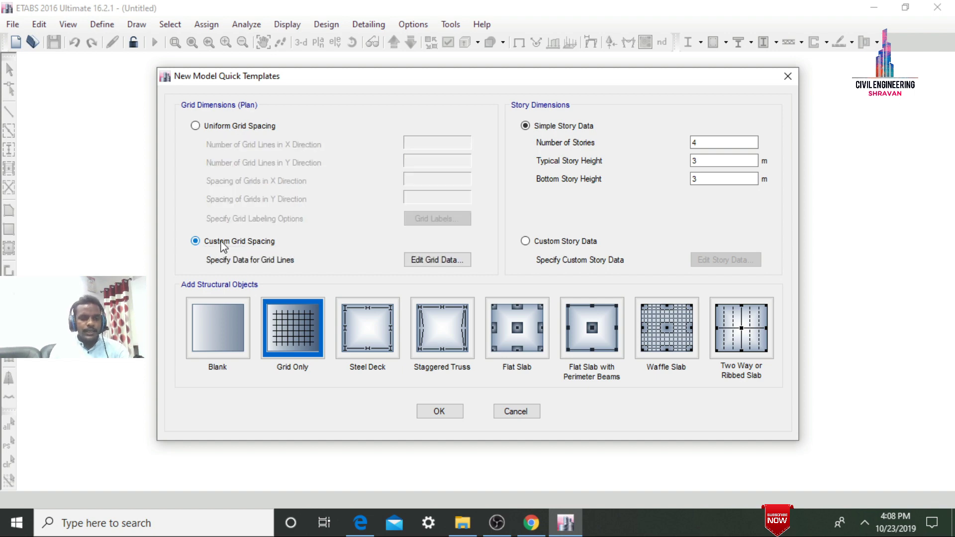
click(434, 260)
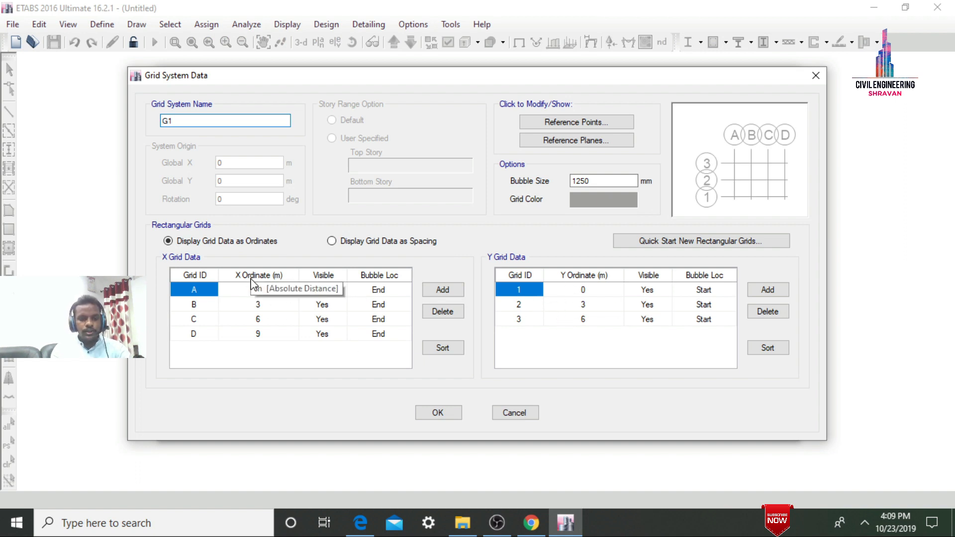
click(268, 308)
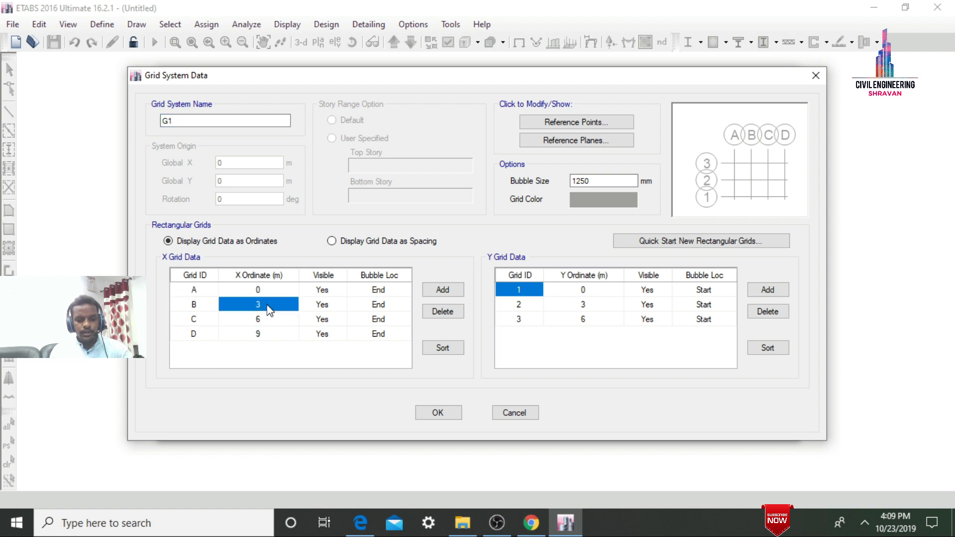
text(4)
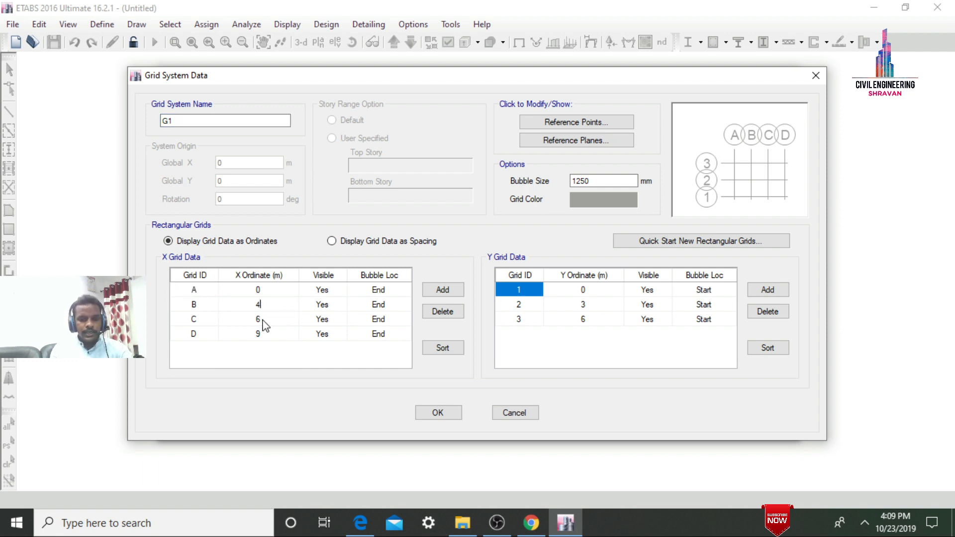
click(265, 324)
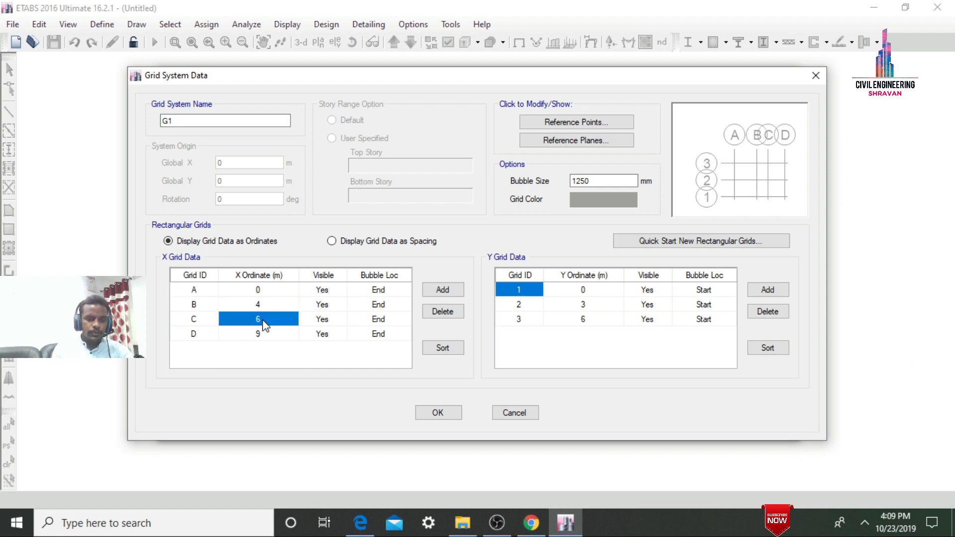
text(7)
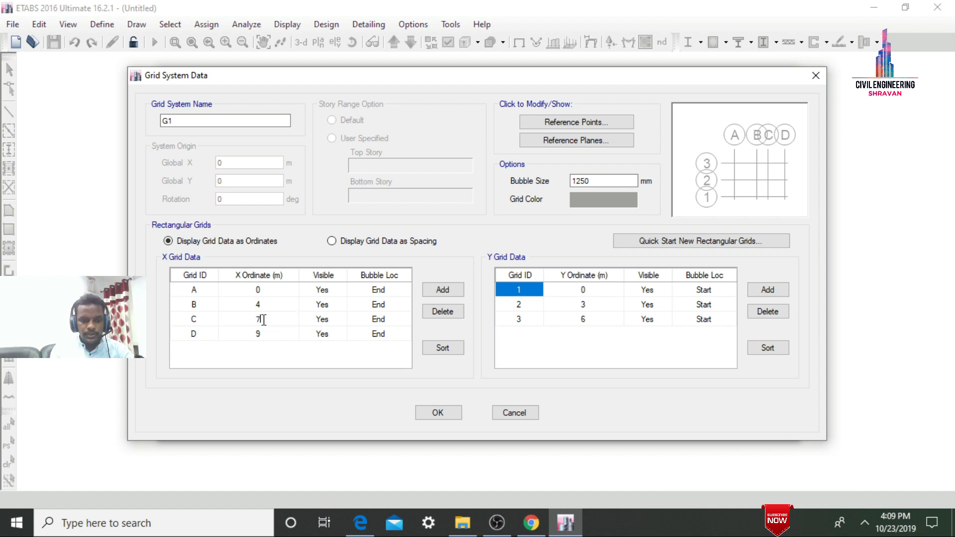
click(264, 331)
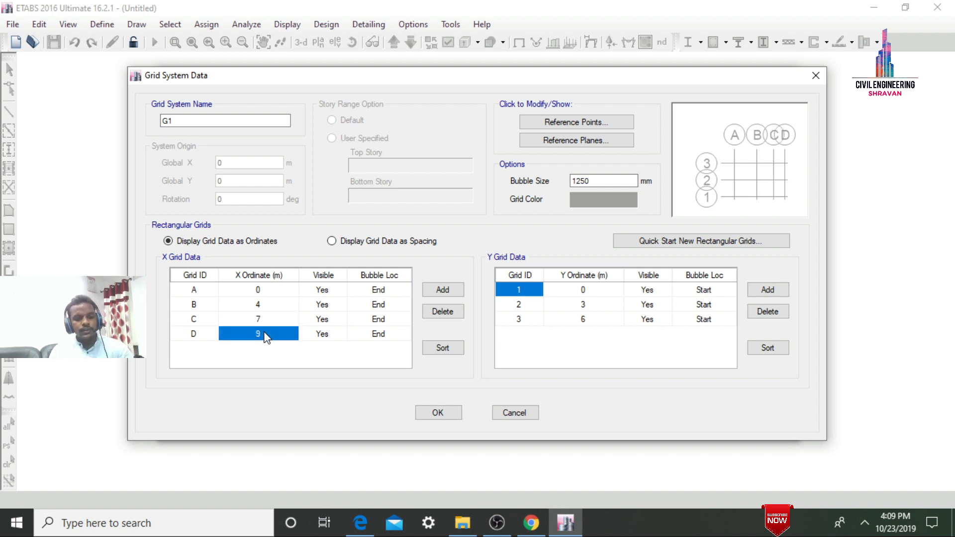
text(10)
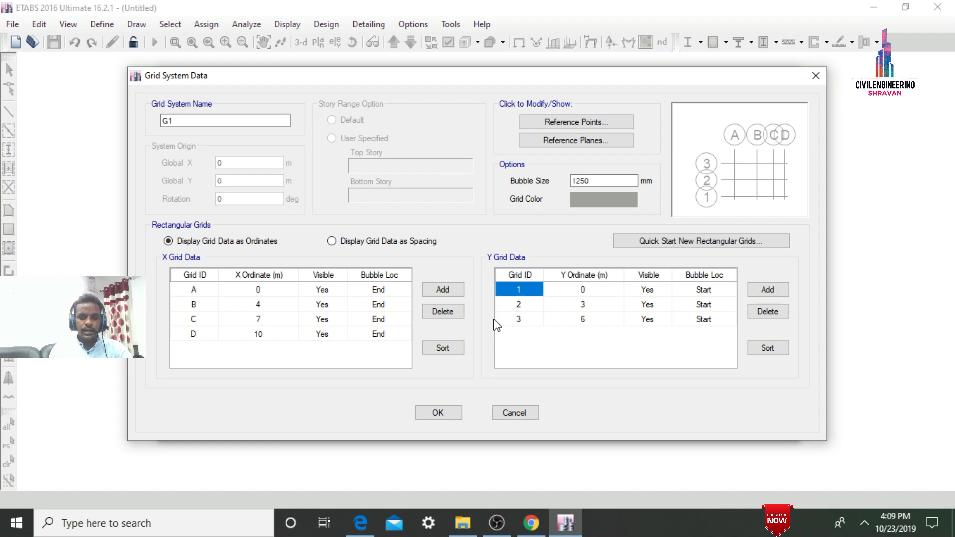
Set the Y ordinate of grid line 3 to 7 m, 4 m beyond grid line 2, and accept the grid data
click(588, 306)
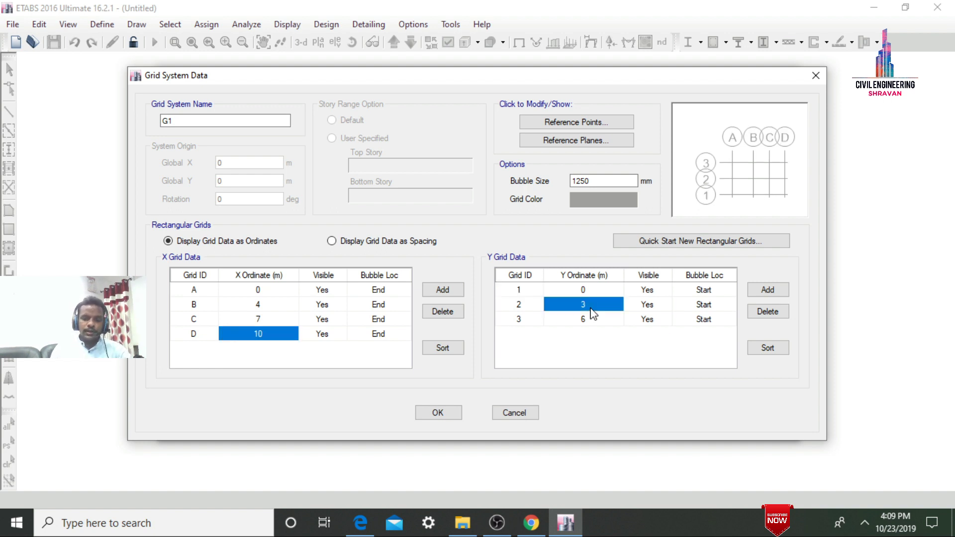
click(591, 324)
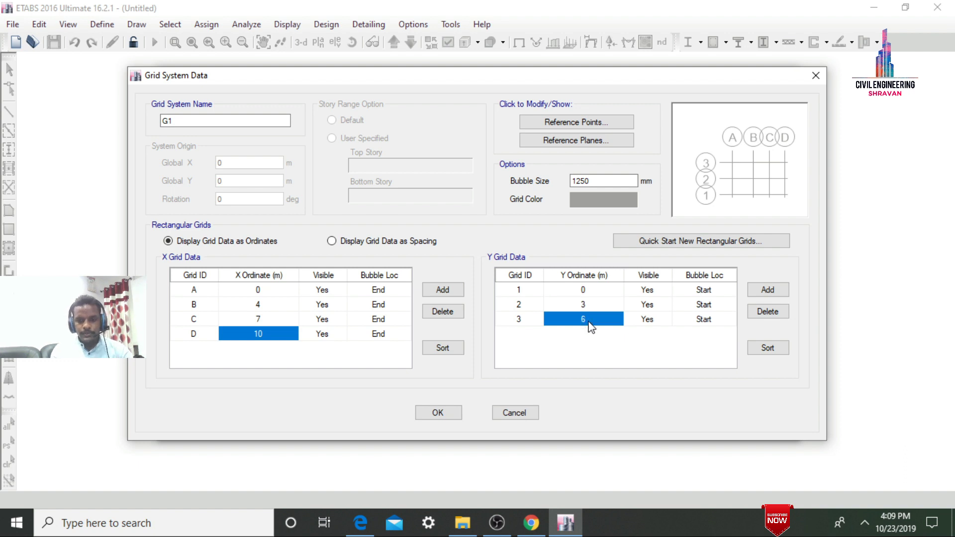
text(4)
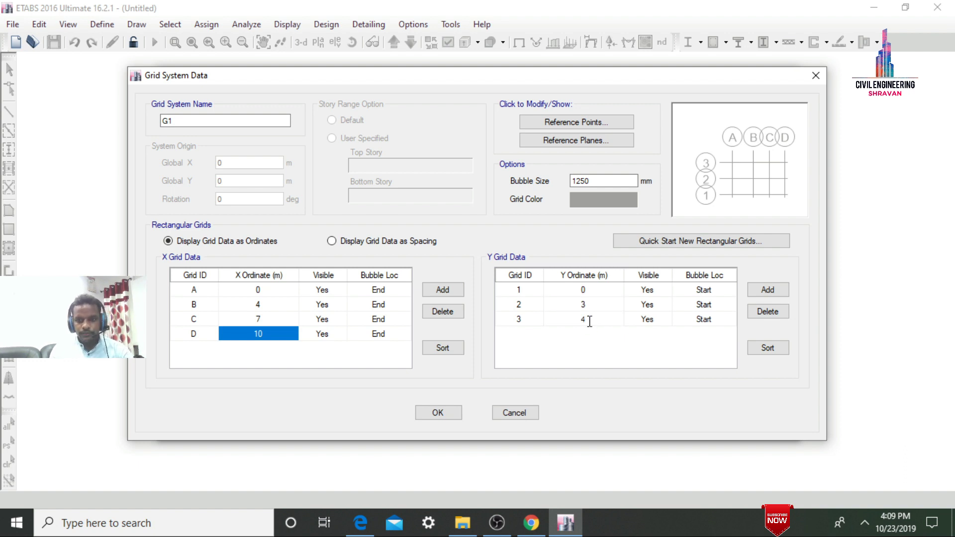
click(440, 413)
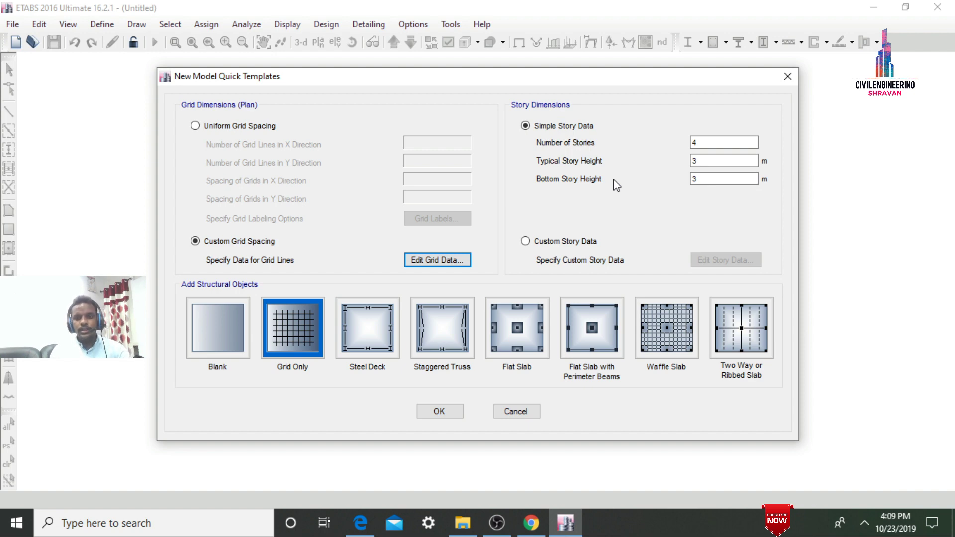
Set one story with typical and bottom heights of 3 m, and create the model from the Grid Only template
double_click(712, 142)
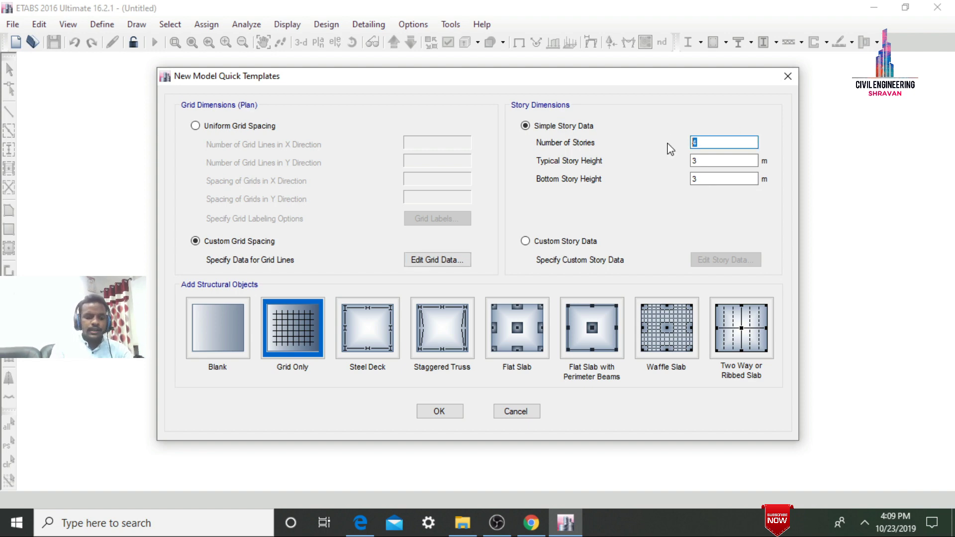
text(1)
key(Tab)
click(707, 160)
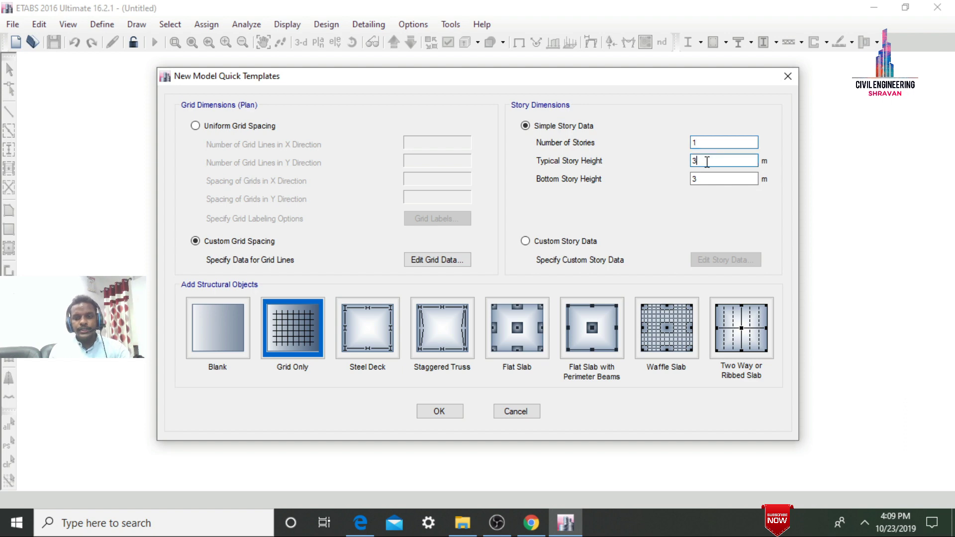
click(707, 179)
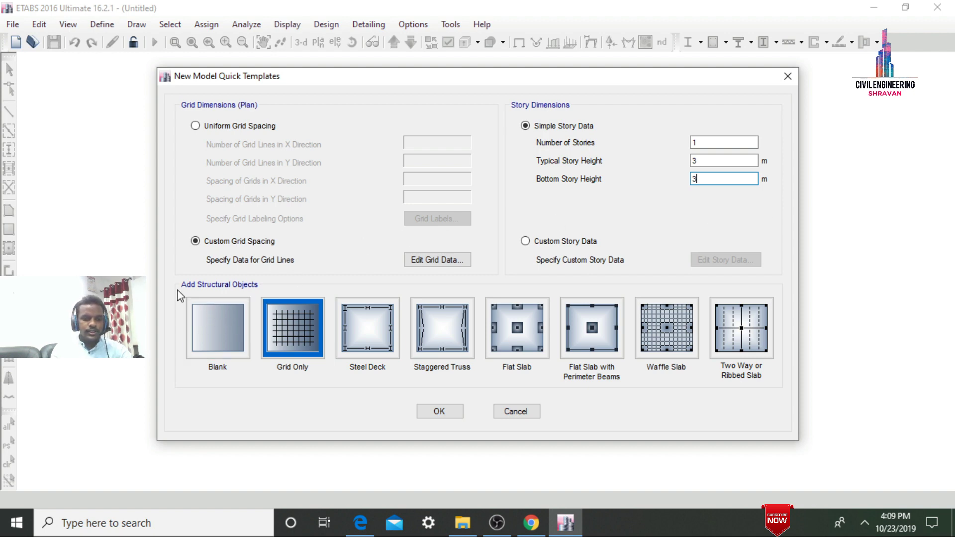
click(305, 314)
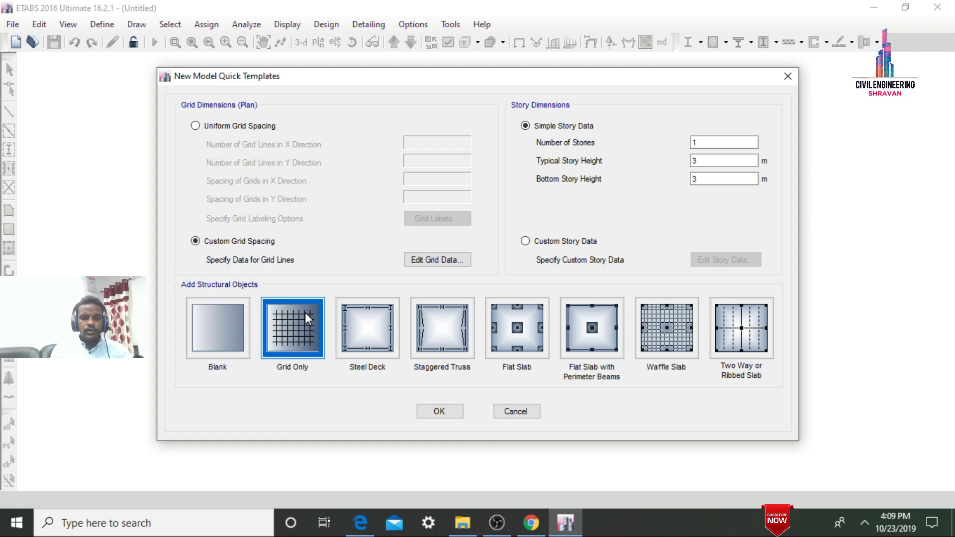
click(440, 411)
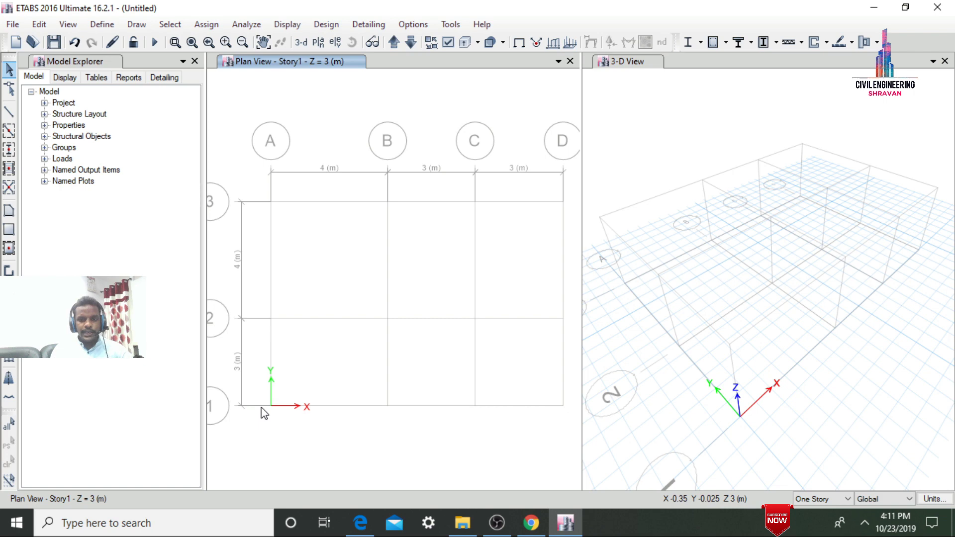
Add a new concrete material of grade M30 using the India region and Indian standard
click(102, 24)
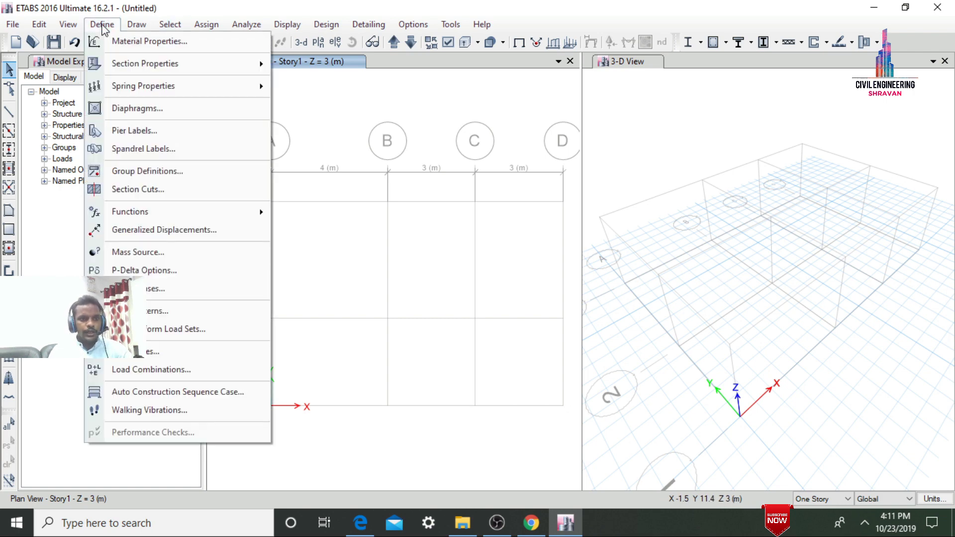
click(127, 44)
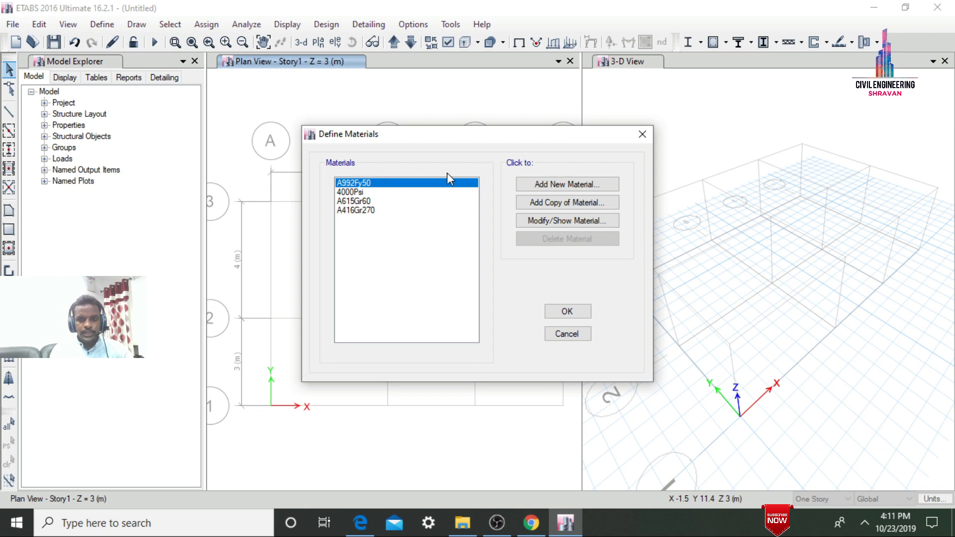
click(566, 189)
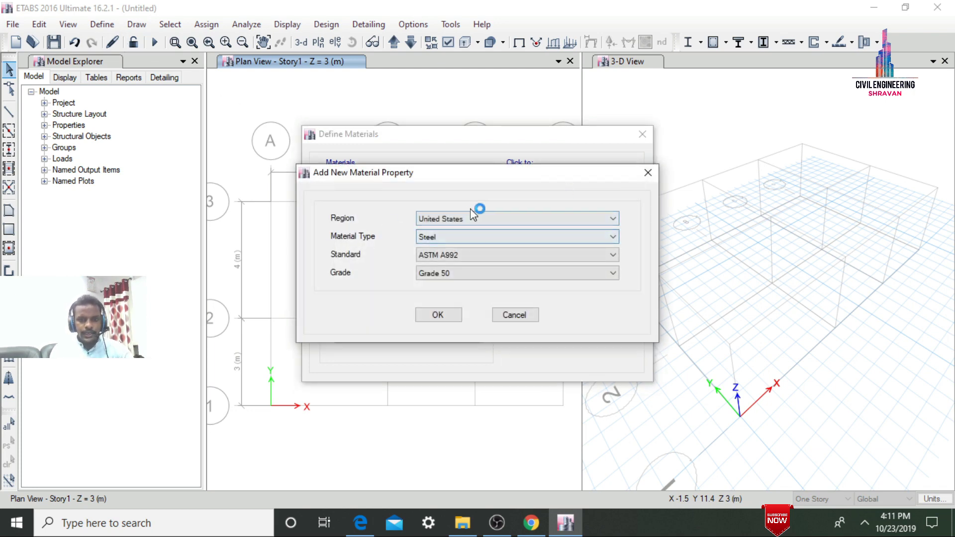
click(451, 219)
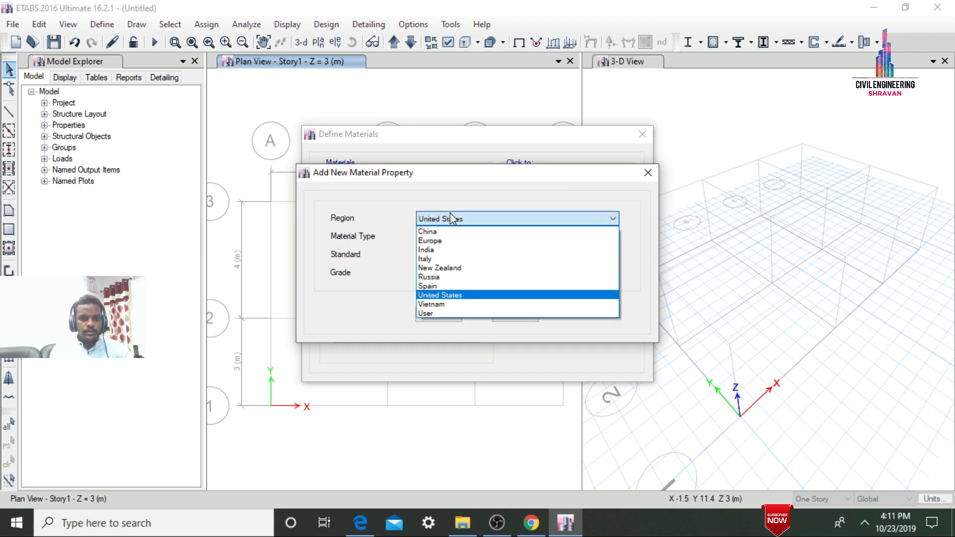
click(433, 250)
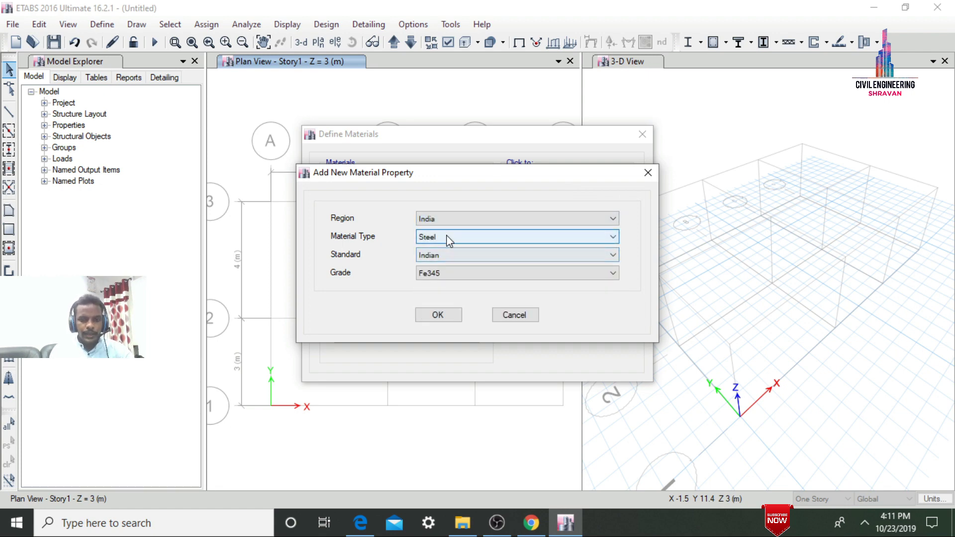
click(446, 236)
click(445, 259)
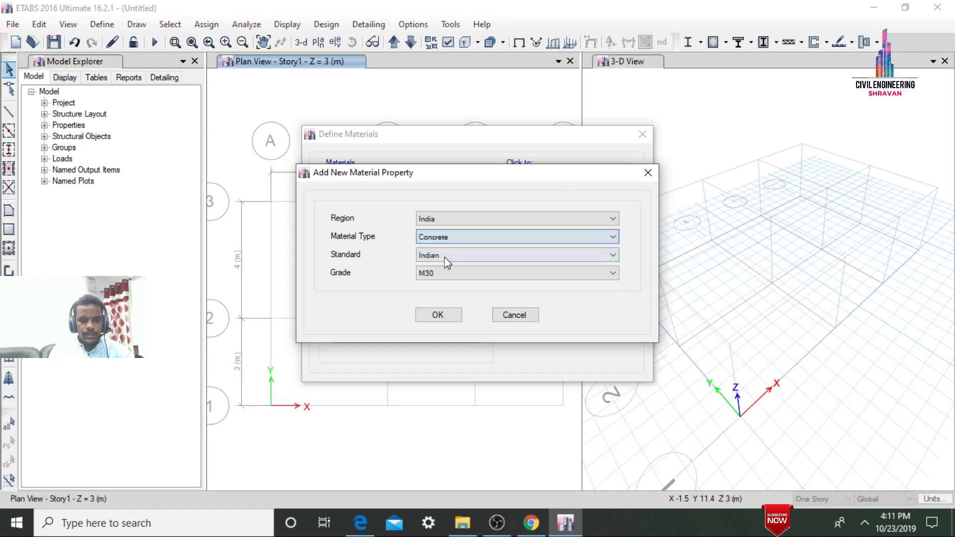
click(444, 257)
click(445, 267)
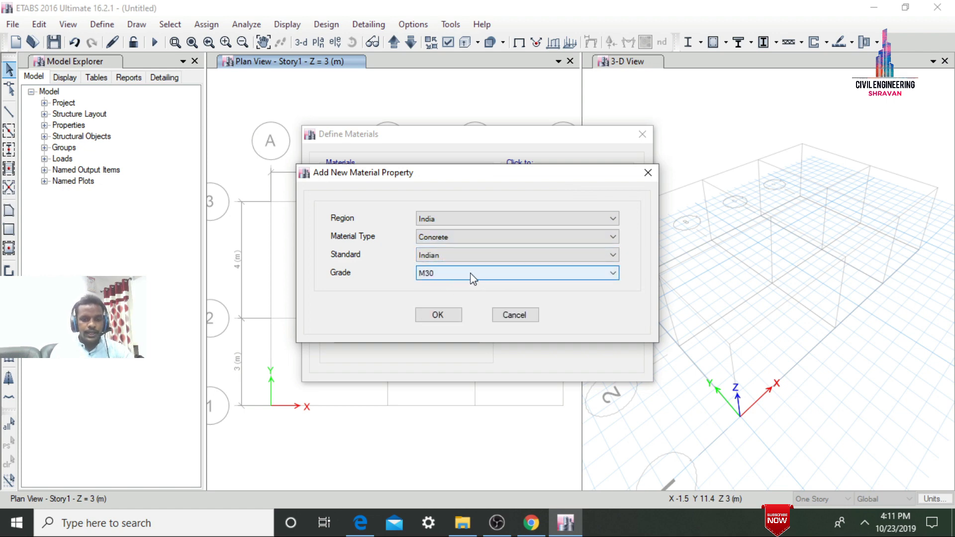
click(437, 316)
click(437, 448)
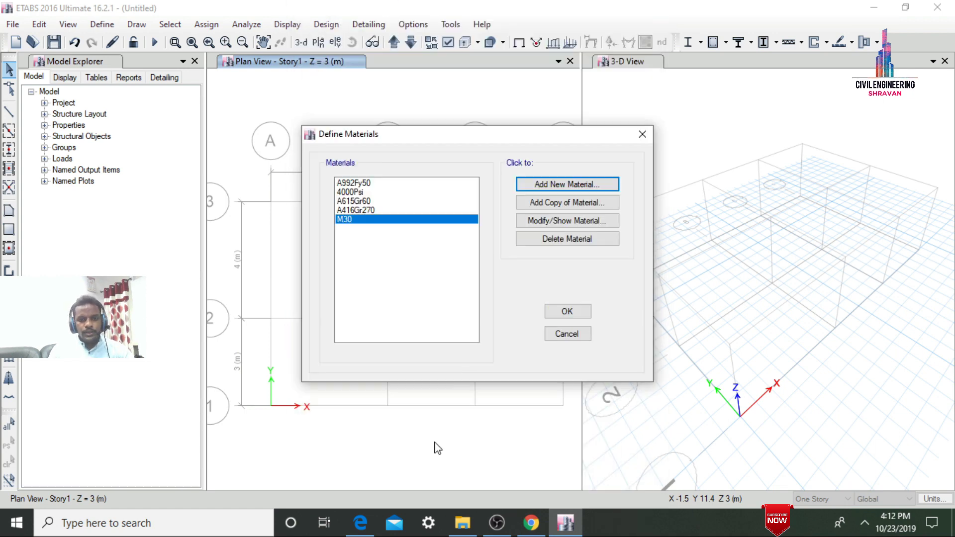
Add a new Indian-standard steel material based on grade Fe345 and name it Fe500
click(546, 185)
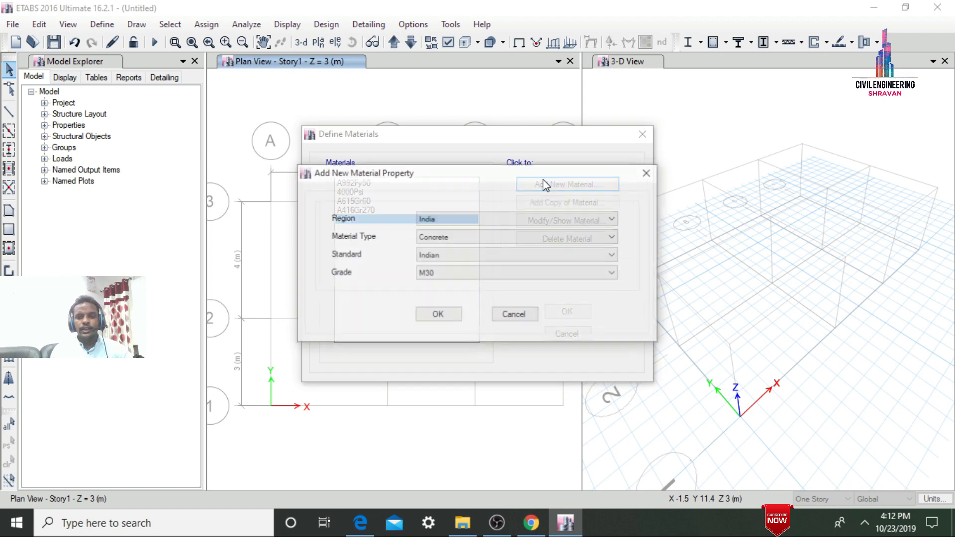
click(448, 239)
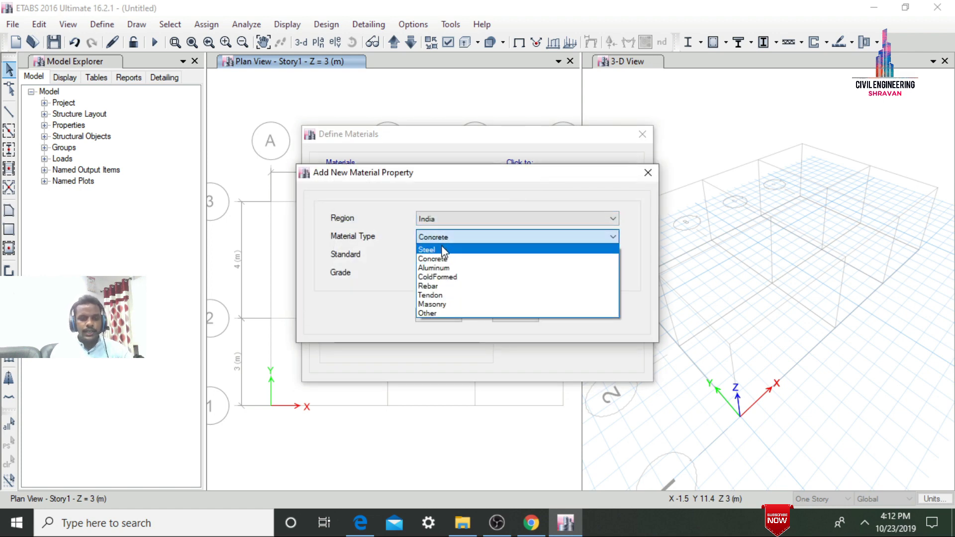
click(441, 250)
click(440, 273)
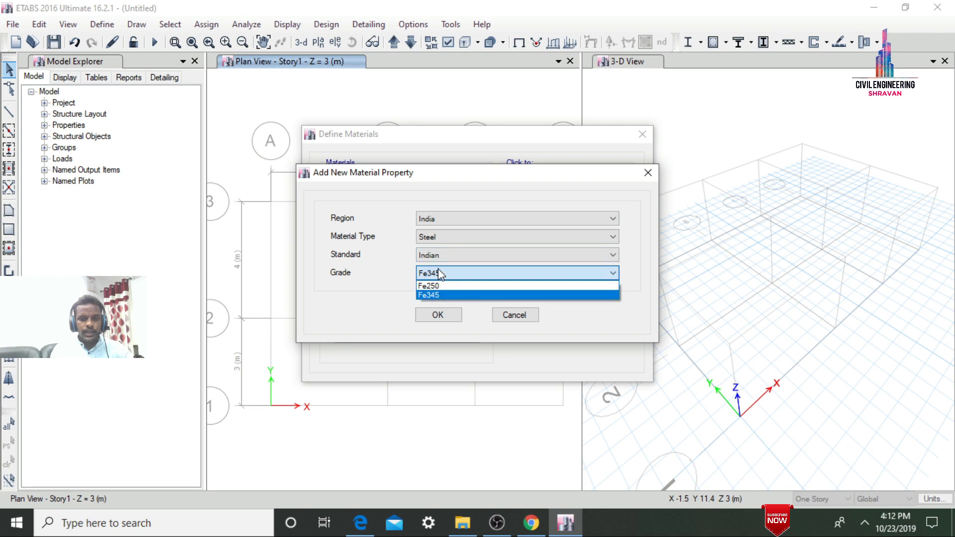
click(439, 273)
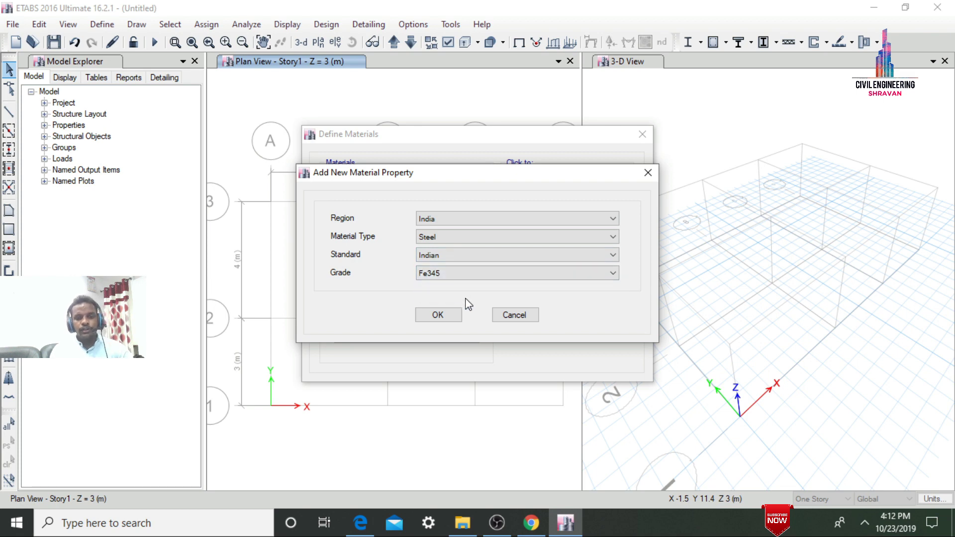
click(438, 315)
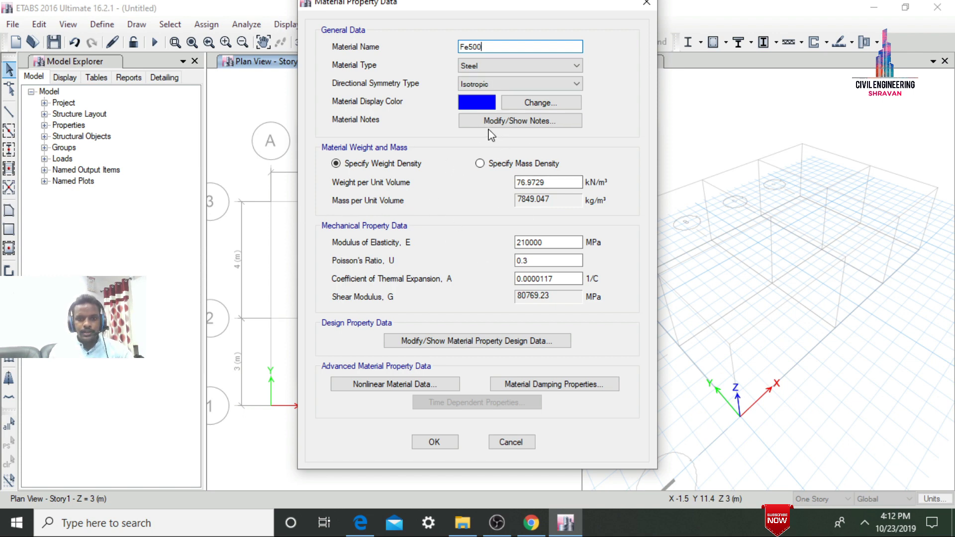
Set the minimum yield stress and minimum tensile strength of Fe500 to 500 MPa, and accept the material definitions
click(466, 343)
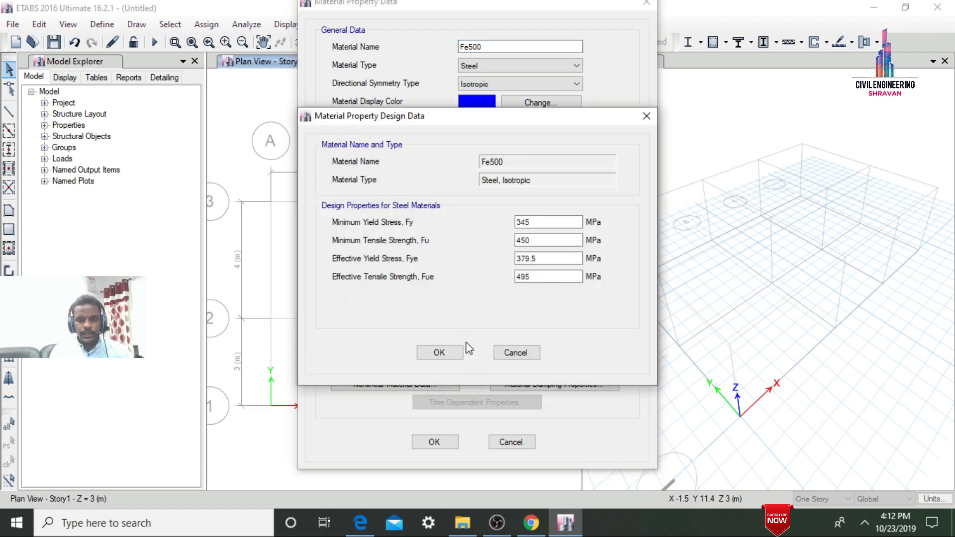
double_click(530, 222)
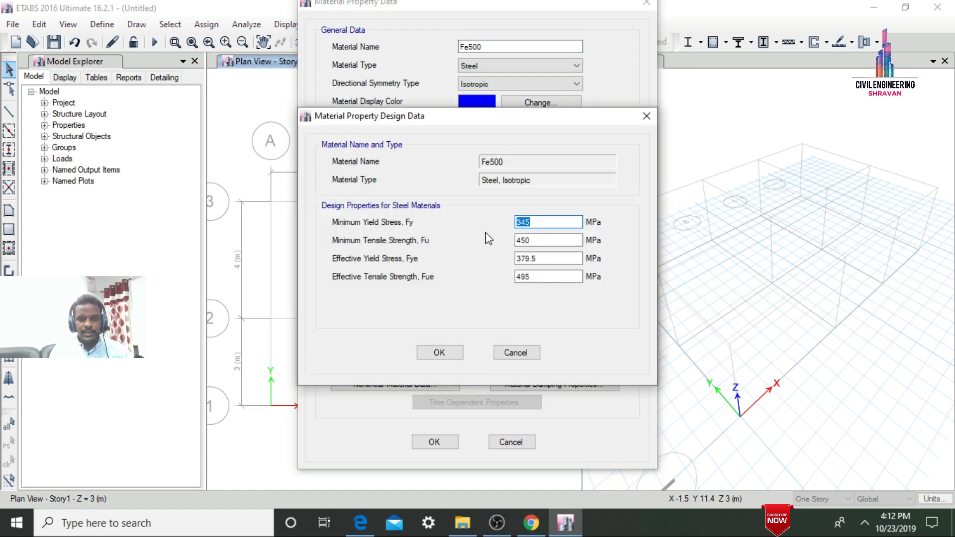
text(500)
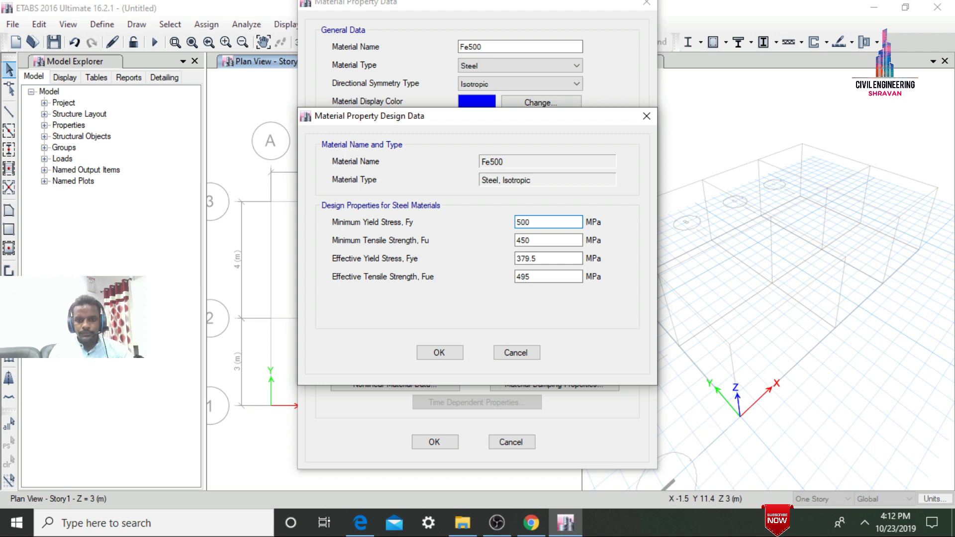
click(557, 242)
drag(555, 244, 481, 242)
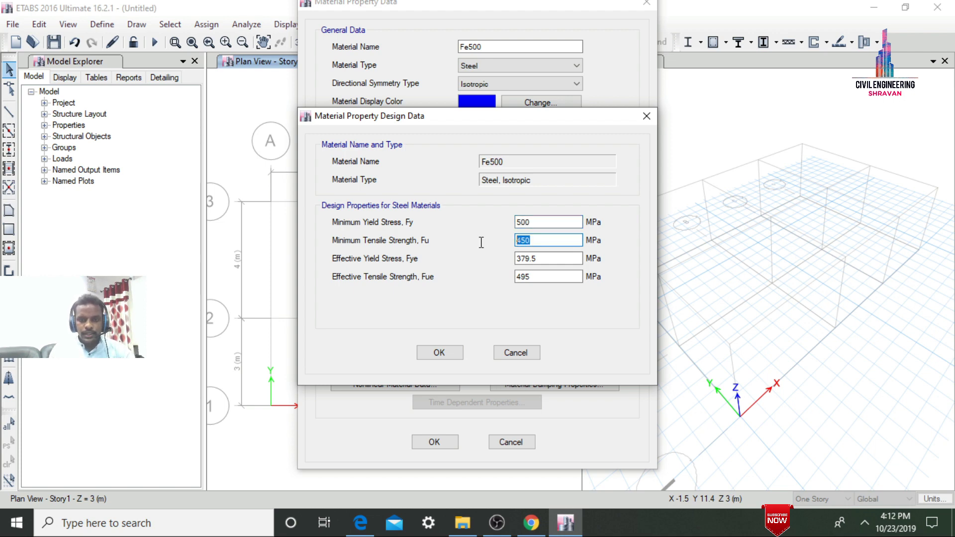
text(50)
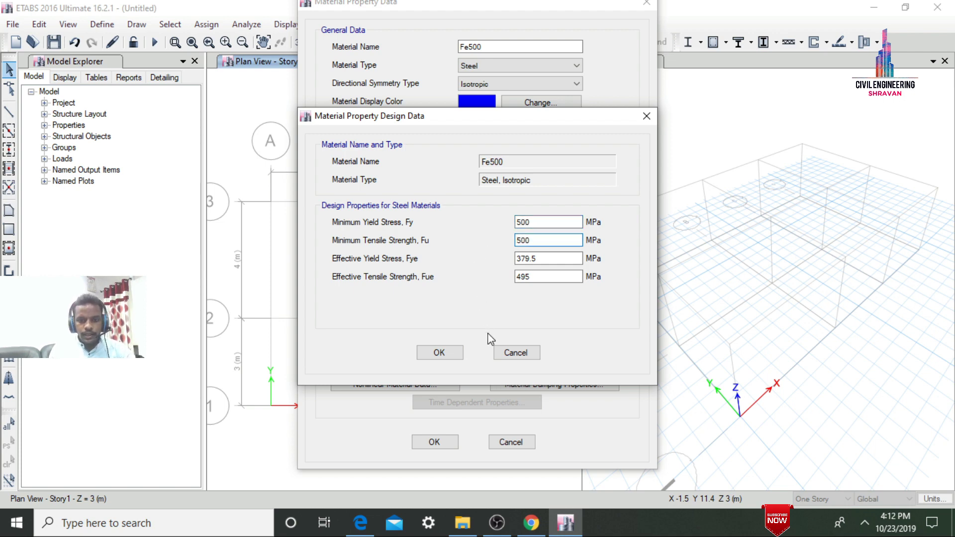
click(439, 352)
click(434, 442)
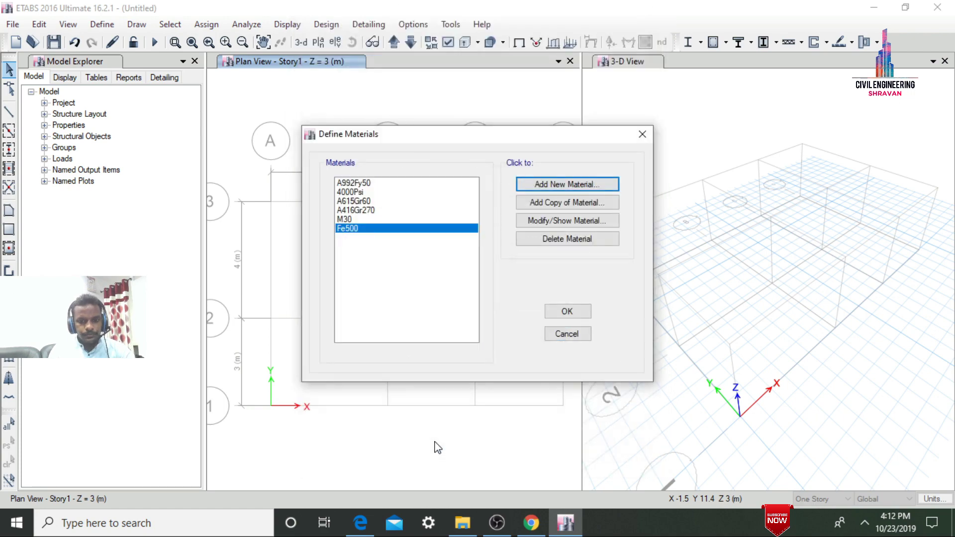
click(567, 312)
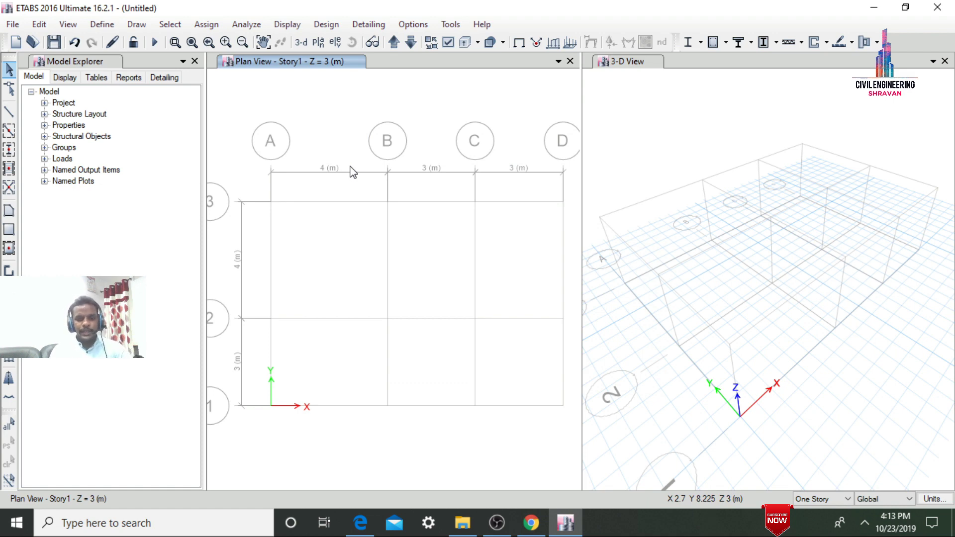
Delete all the default frame section properties, from A-CompBm through SteelBm, except SteelCol
click(95, 25)
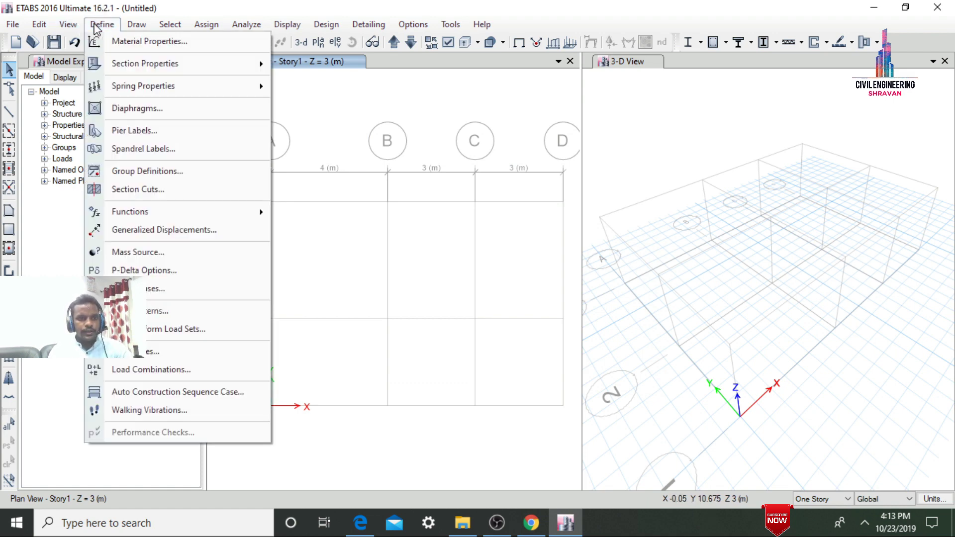
mouse_move(135, 64)
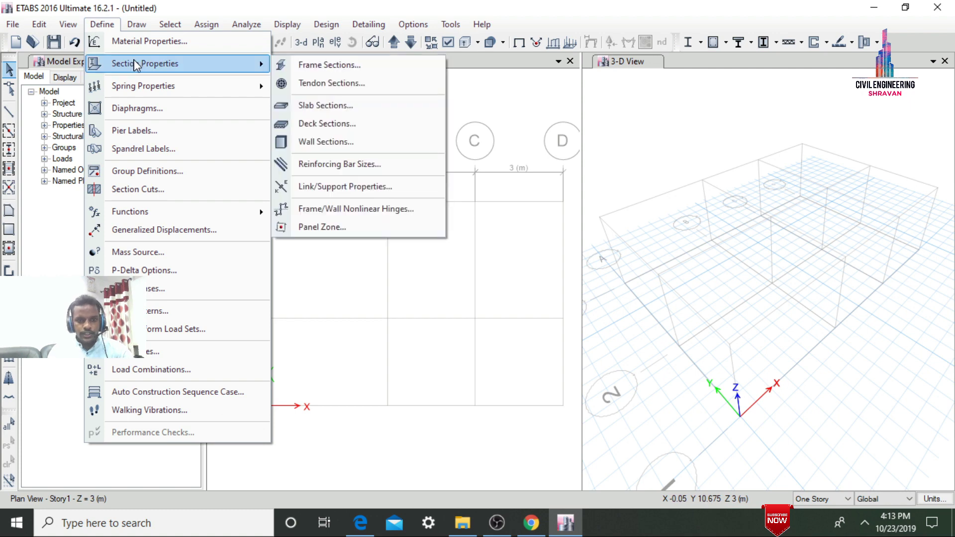
click(298, 68)
click(583, 222)
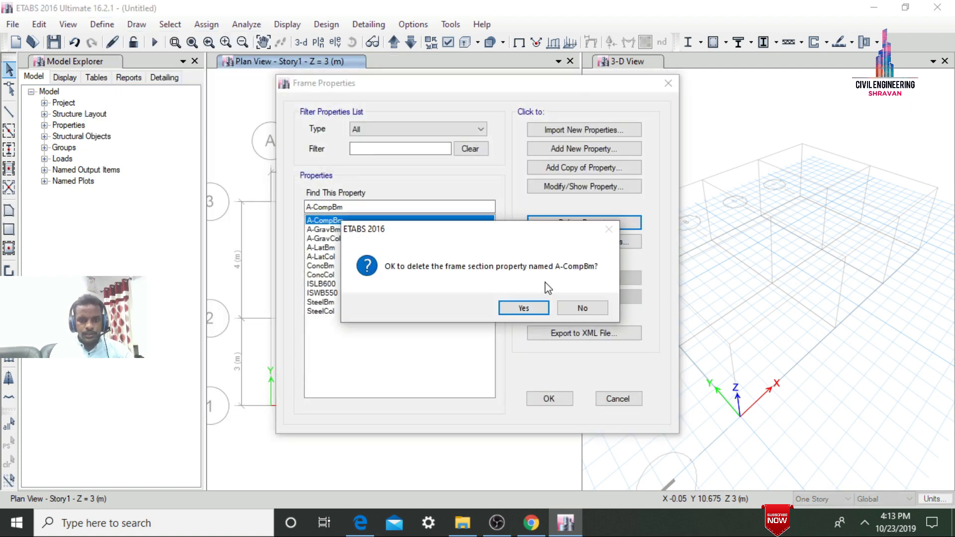
click(525, 308)
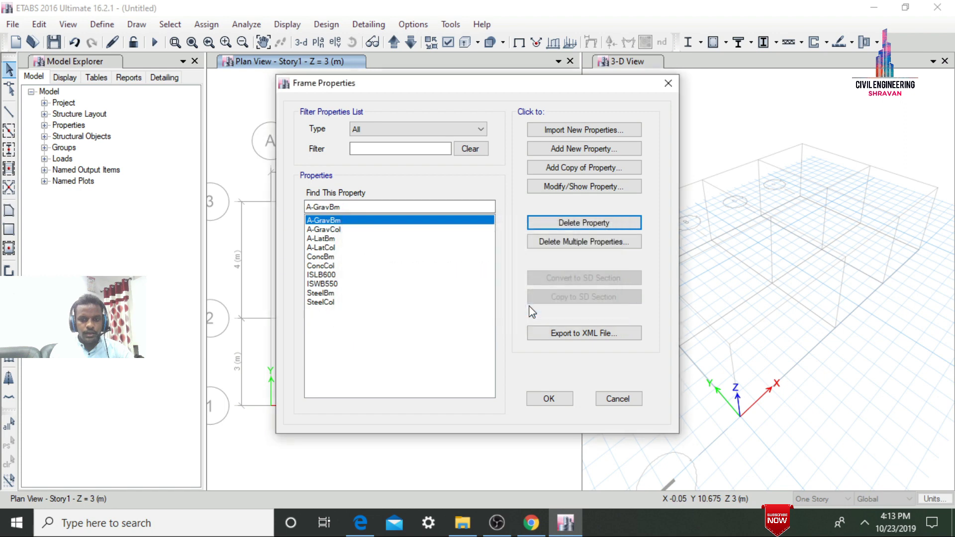
click(340, 230)
click(340, 220)
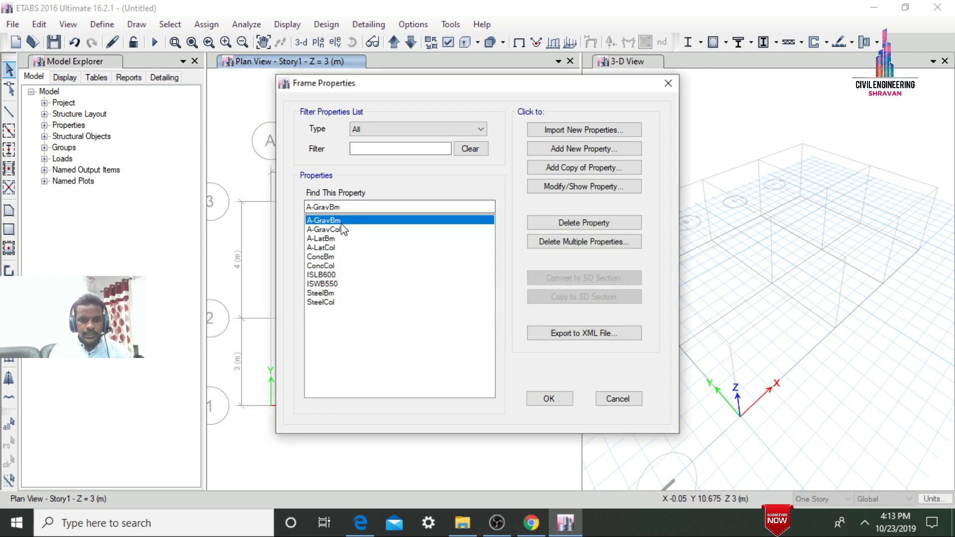
click(604, 227)
click(521, 307)
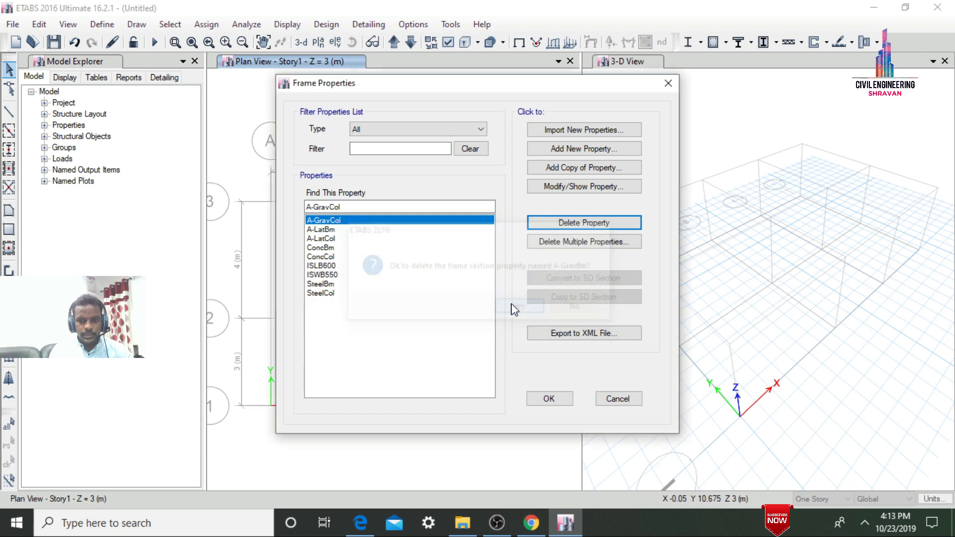
click(567, 222)
click(520, 308)
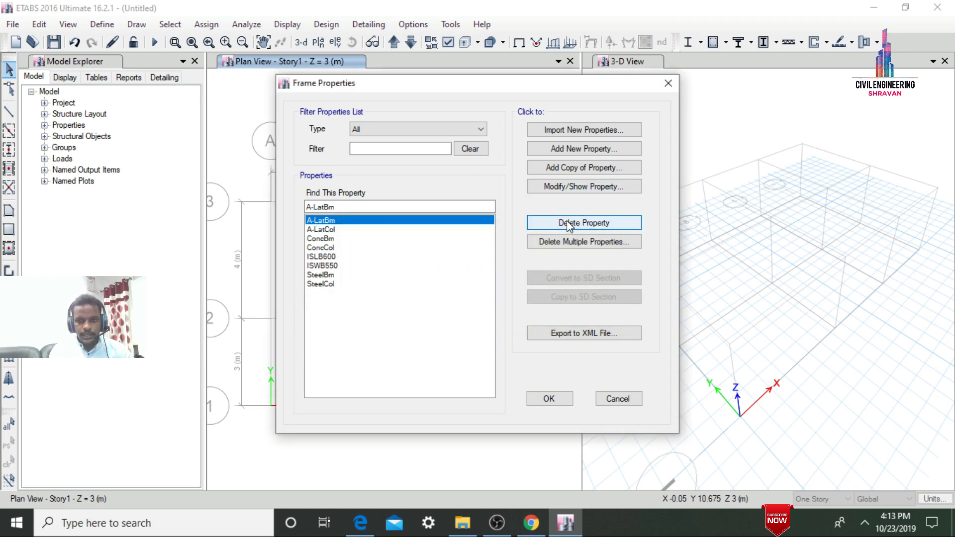
click(567, 222)
click(520, 308)
key(Return)
key(Return)
key(Return)
key(Return)
key(Return)
key(Return)
key(Return)
key(Return)
key(Return)
key(Return)
key(Return)
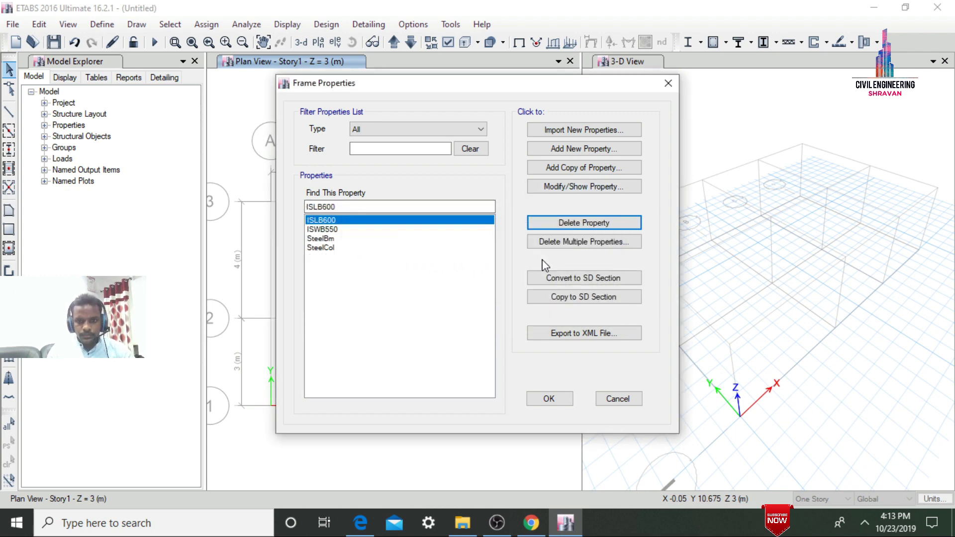
key(Return)
key(Return)
key(Return)
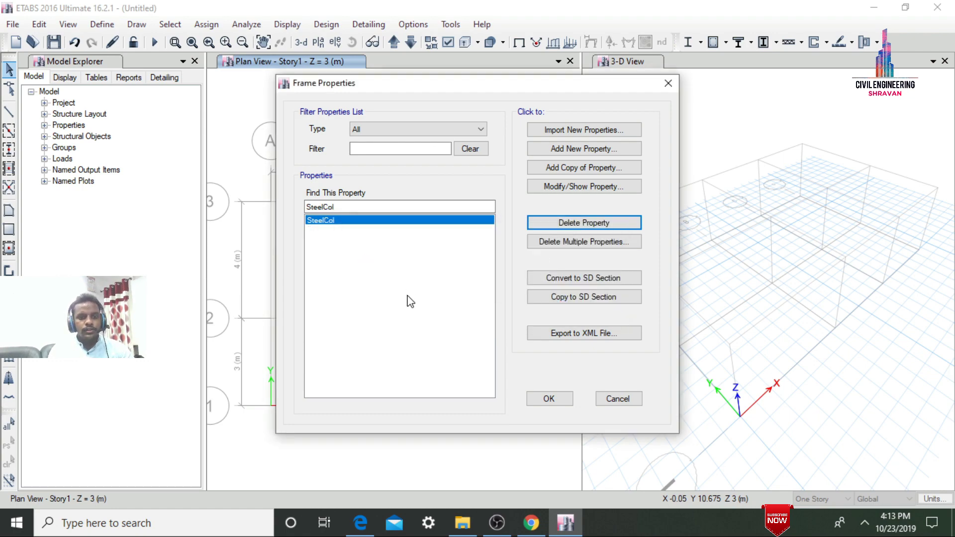
Add a concrete rectangular frame section named B0.23X0.3 and assign it the M30 material
click(602, 148)
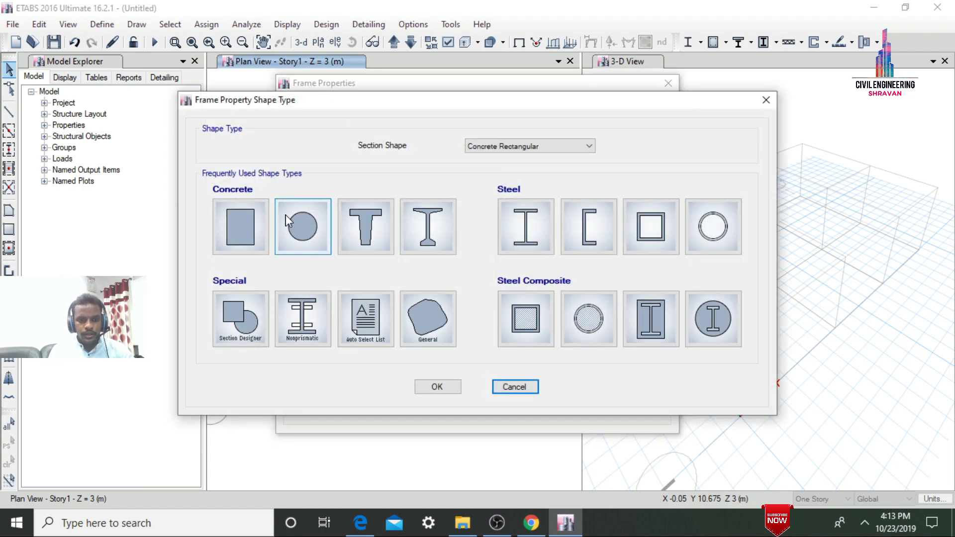
key(Escape)
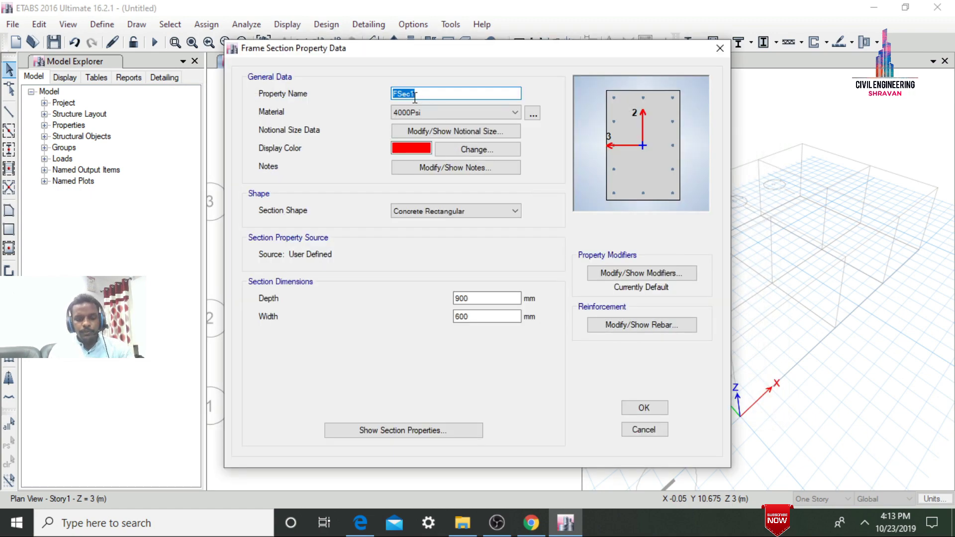
text(B0.23X0.3)
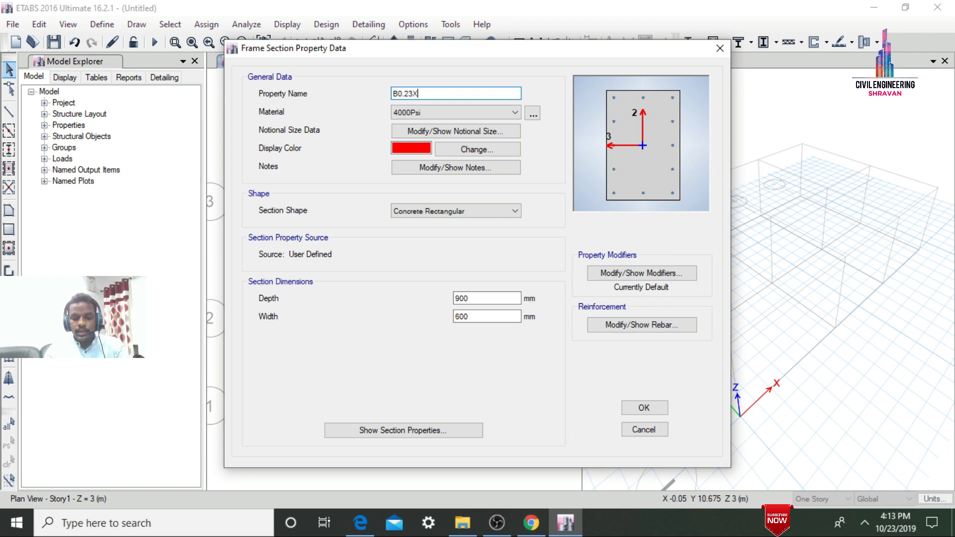
click(513, 114)
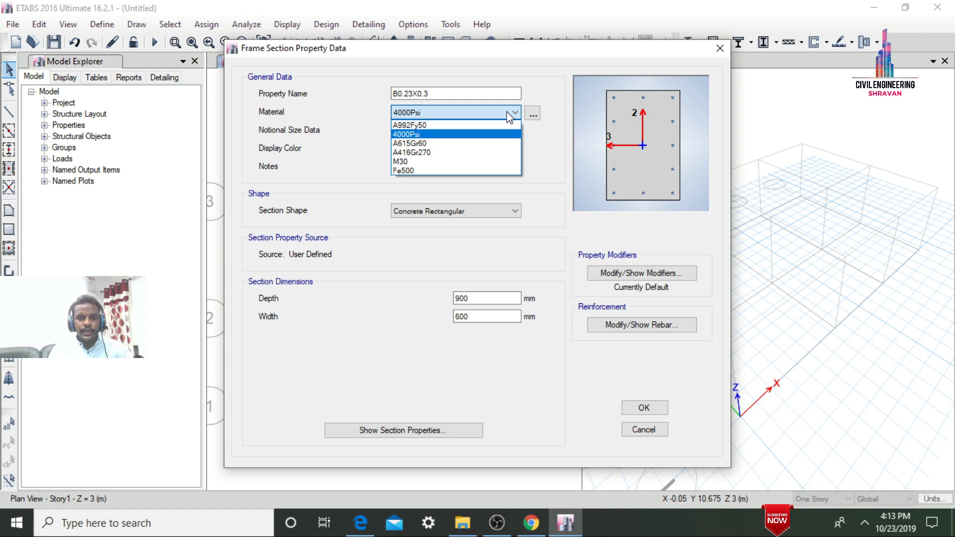
click(513, 162)
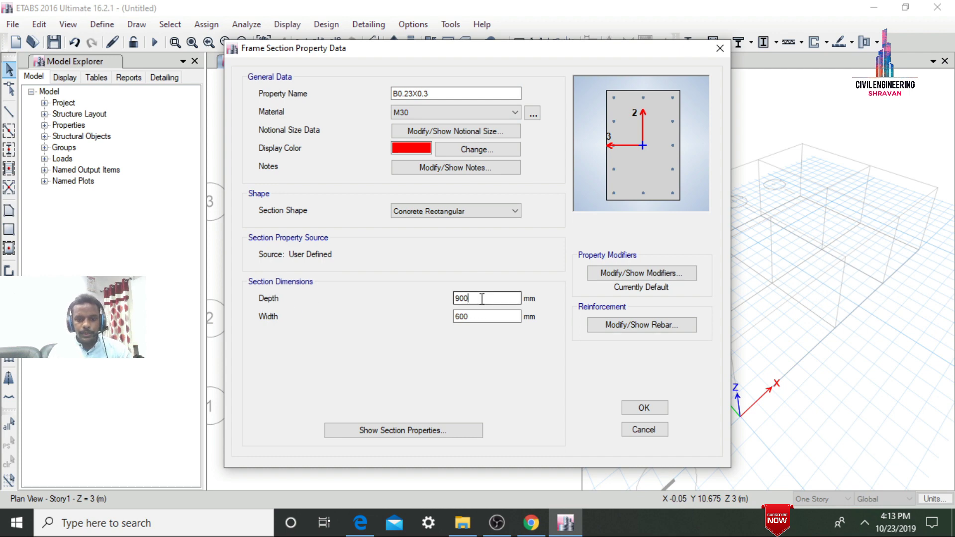
Set the beam section's depth to 300 mm and its width to 230 mm
drag(481, 298, 441, 301)
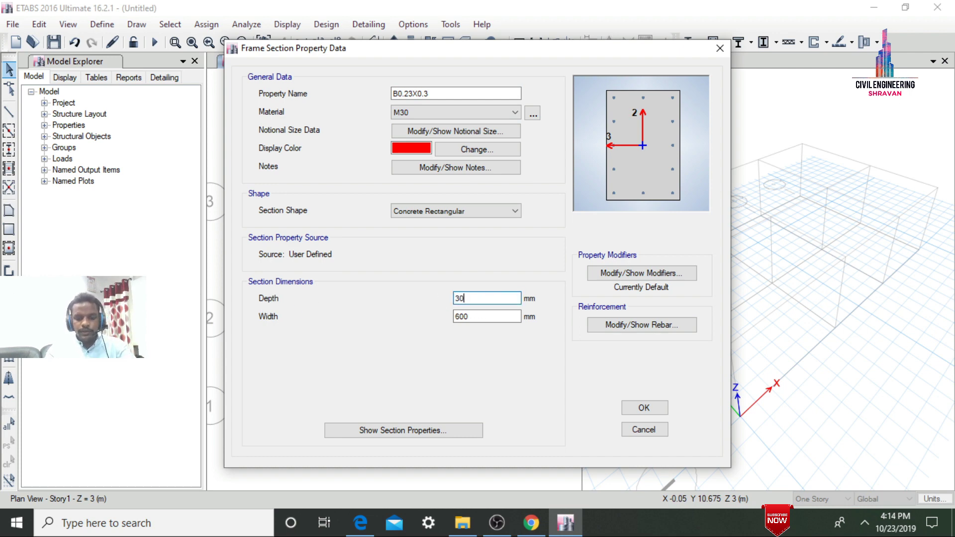
key(Tab)
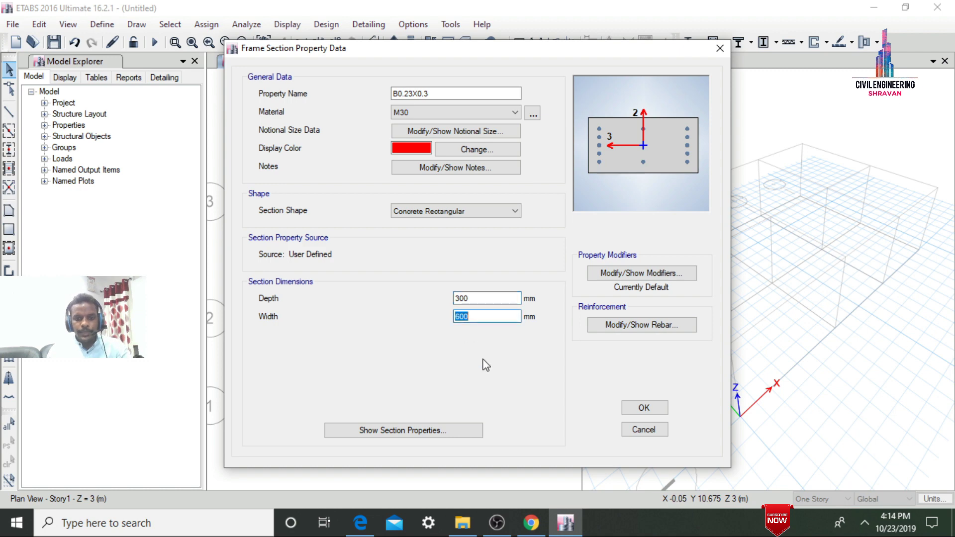
text(230)
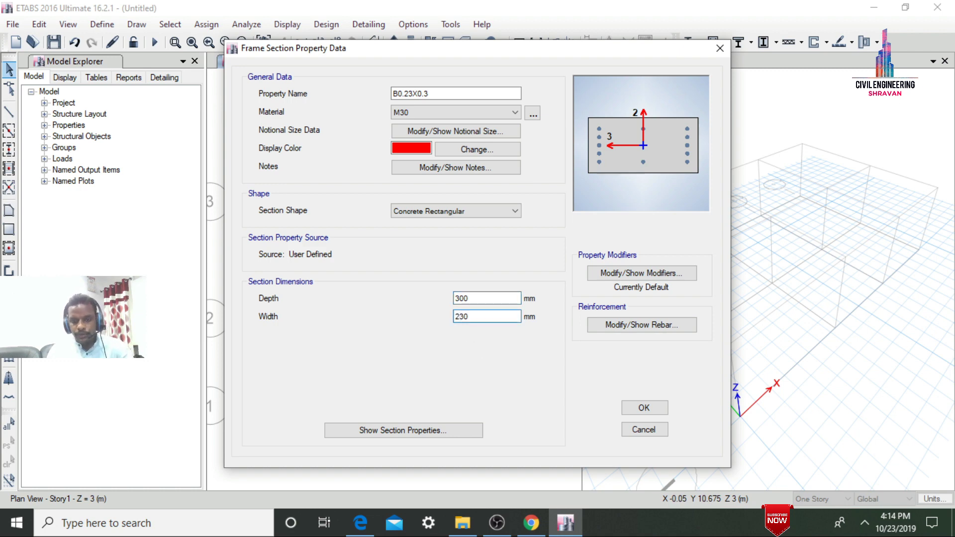
key(Tab)
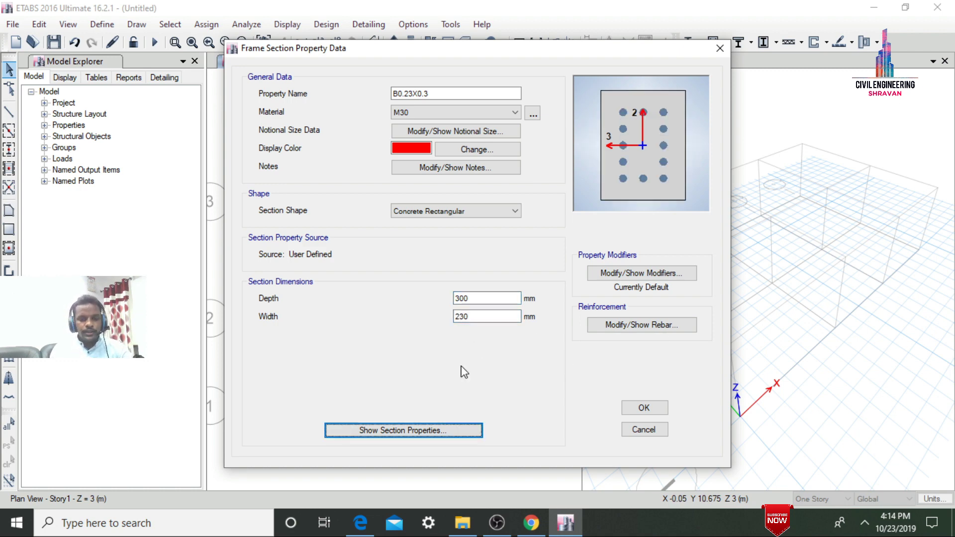
Set the beam section's reinforcement to M3 Design Only (Beam) with 50 mm cover for top and bottom bars, and accept the section
click(633, 326)
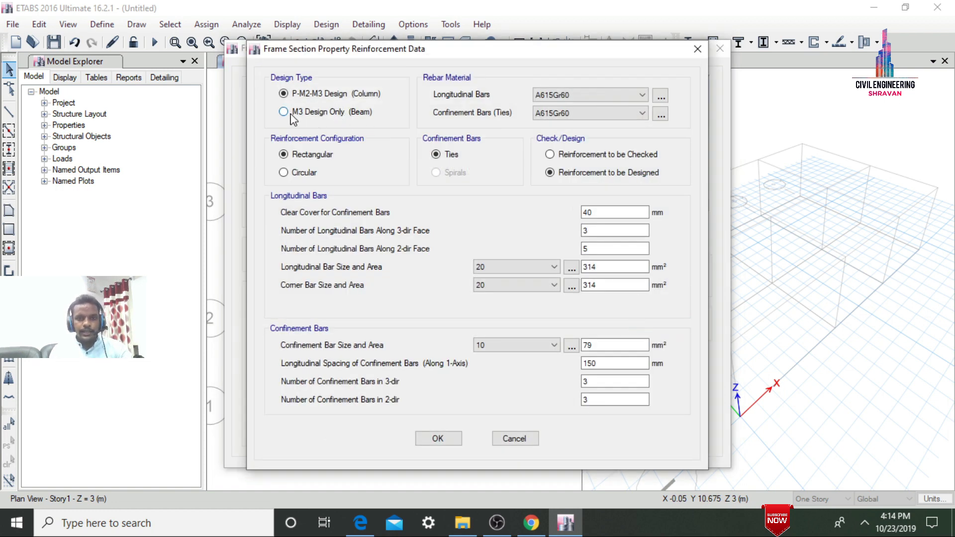
click(324, 116)
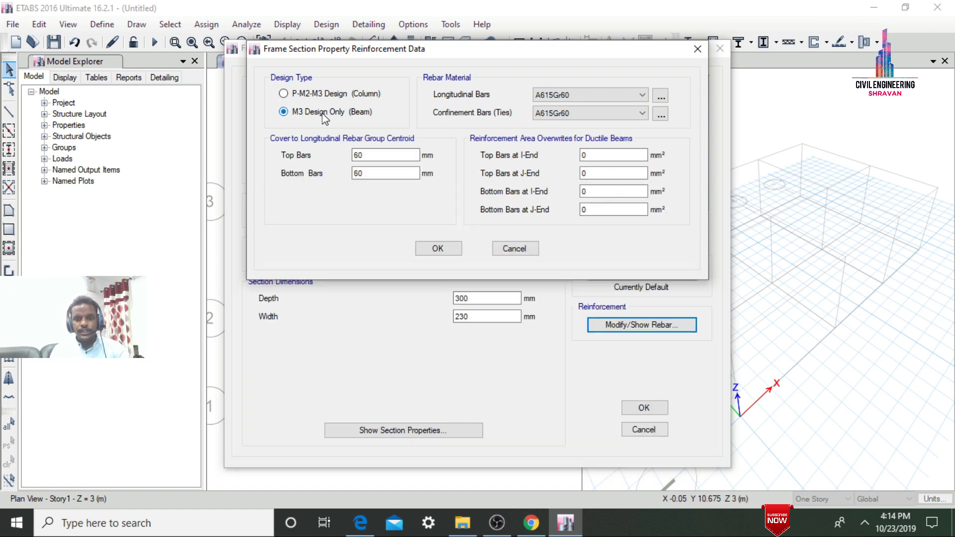
click(362, 150)
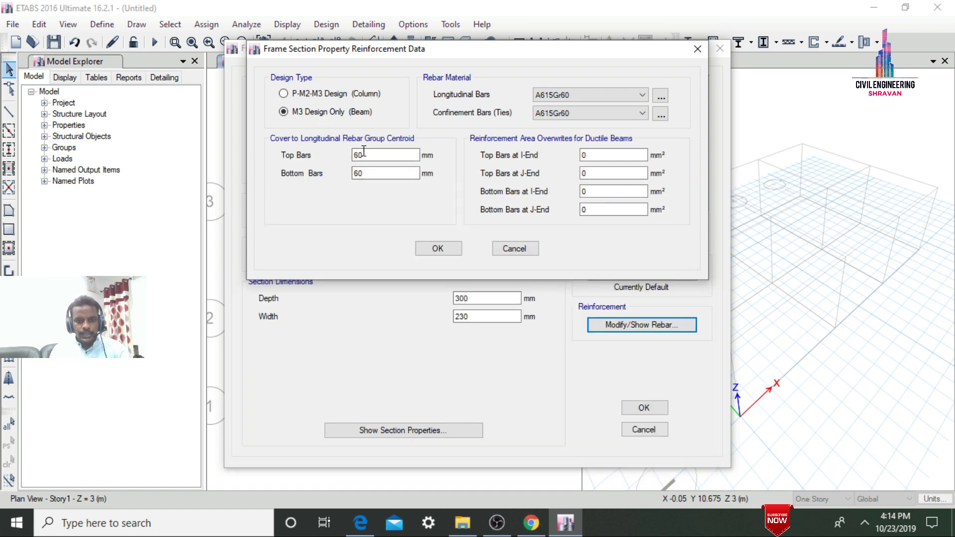
drag(363, 151, 352, 155)
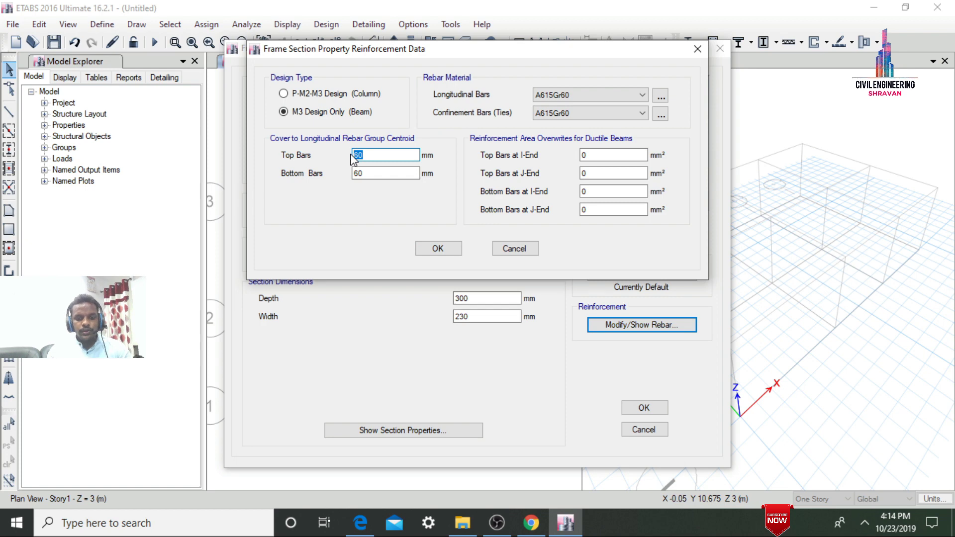
text(5)
key(Tab)
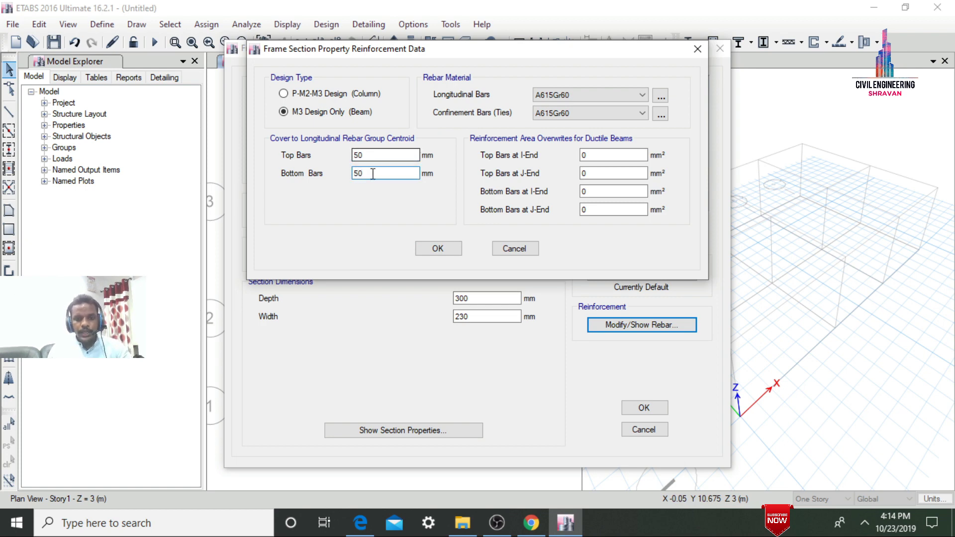
click(438, 248)
click(650, 411)
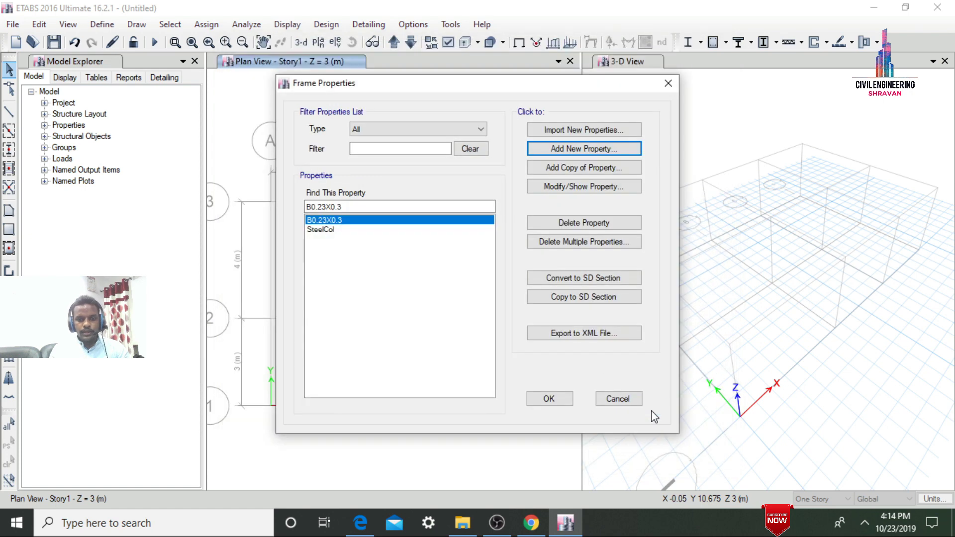
Delete the SteelCol frame section property
click(336, 231)
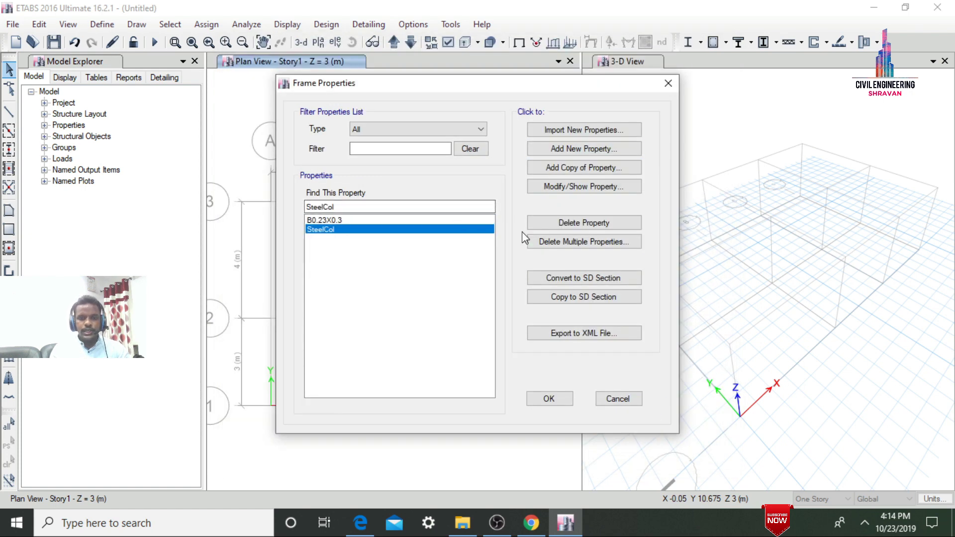
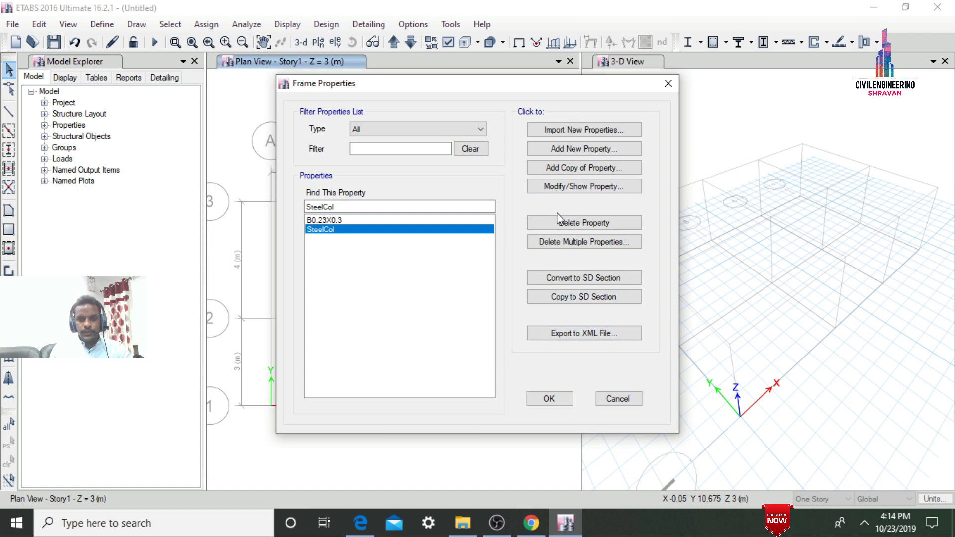
click(558, 219)
click(513, 307)
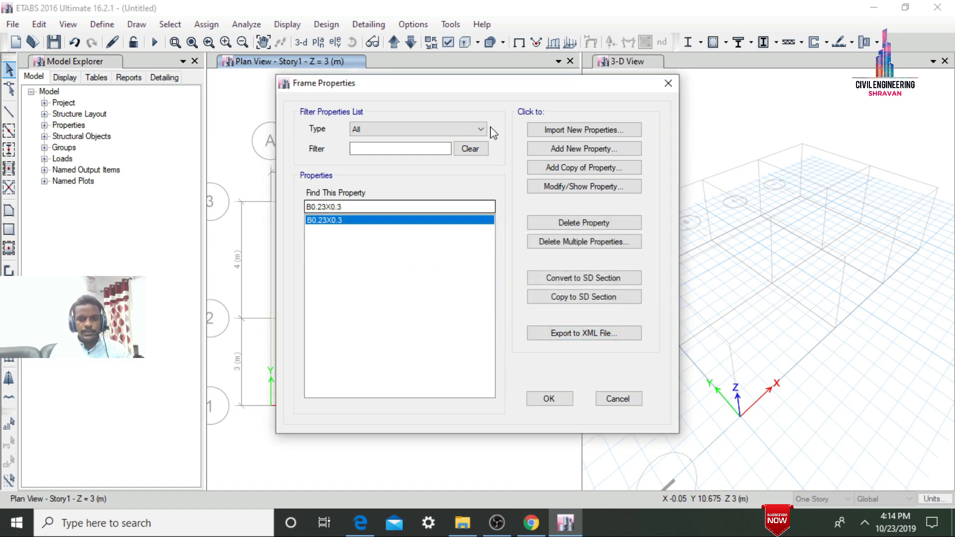
Add a concrete rectangular frame section named C0.3X0.3 with a depth and width of 300 mm
click(548, 149)
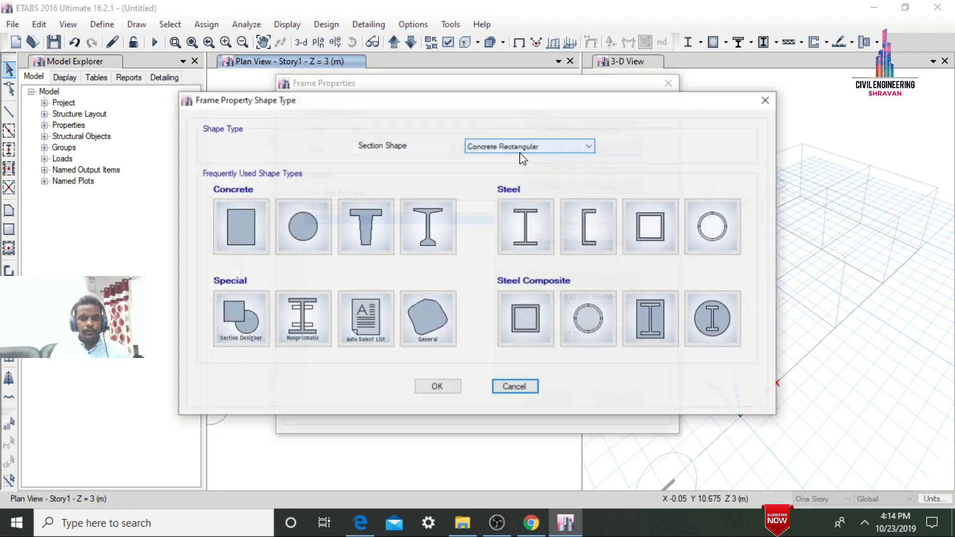
click(244, 219)
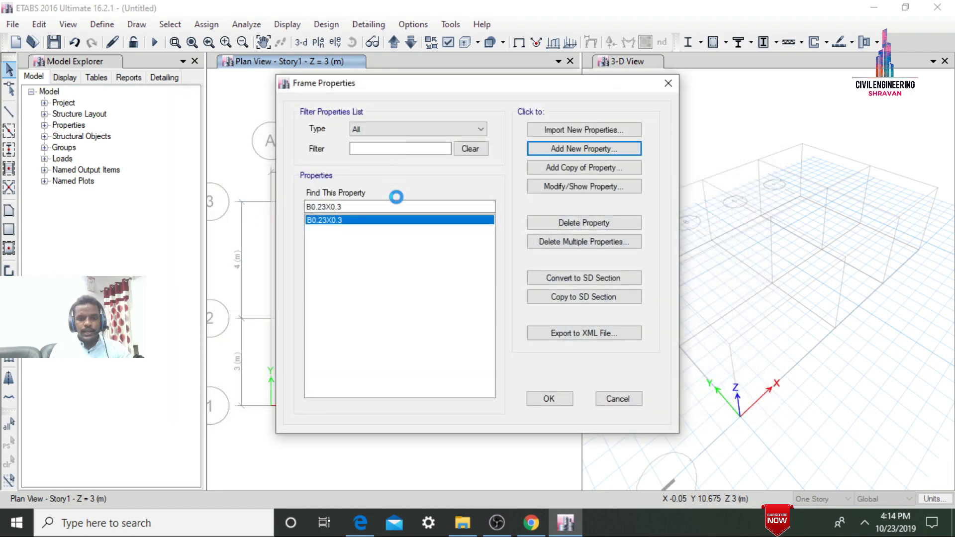
text(C0.3X0.3)
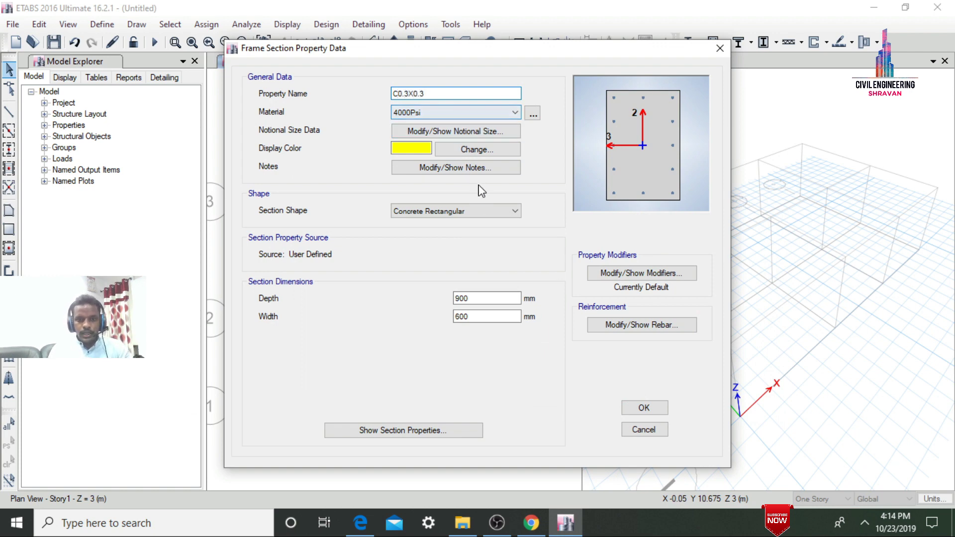
drag(497, 299, 414, 304)
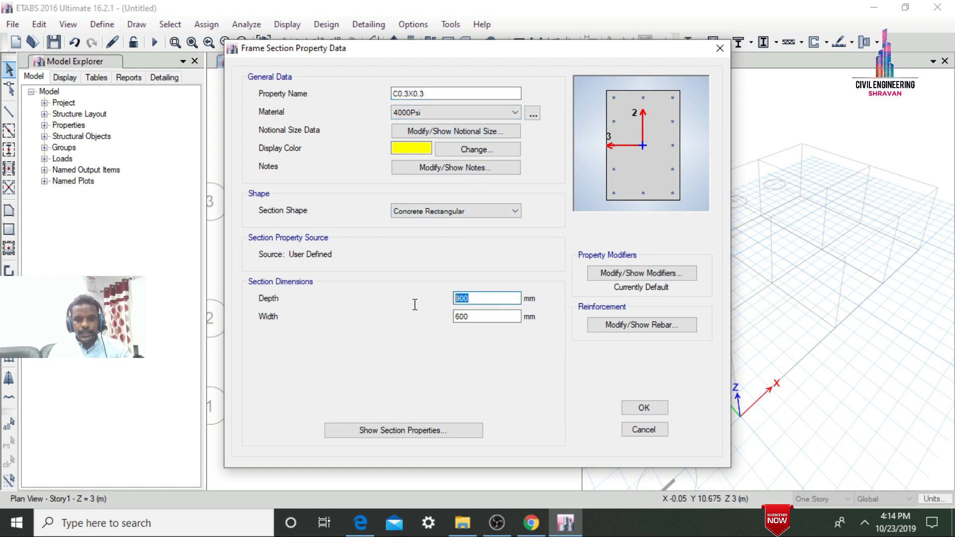
text(30)
key(Tab)
key(Tab)
drag(490, 316, 436, 319)
text(300)
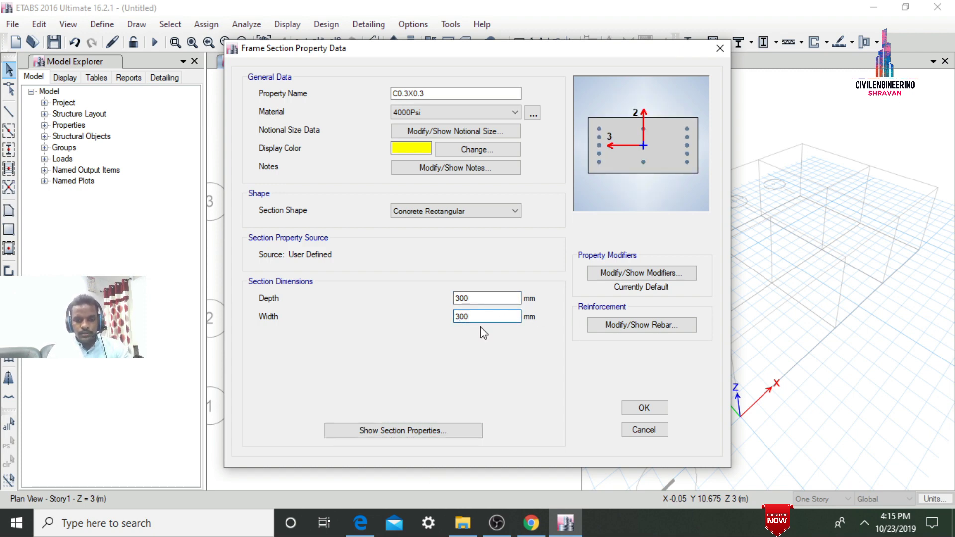
Give the column section 3 longitudinal bars along the 2-dir face, size 16 longitudinal and size 20 corner bars, and accept the frame sections
click(638, 326)
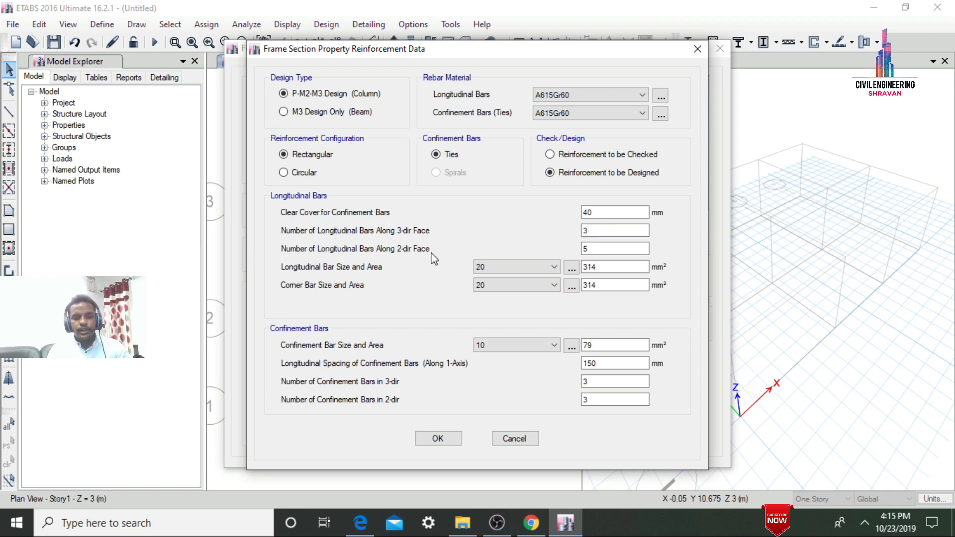
drag(616, 248, 572, 252)
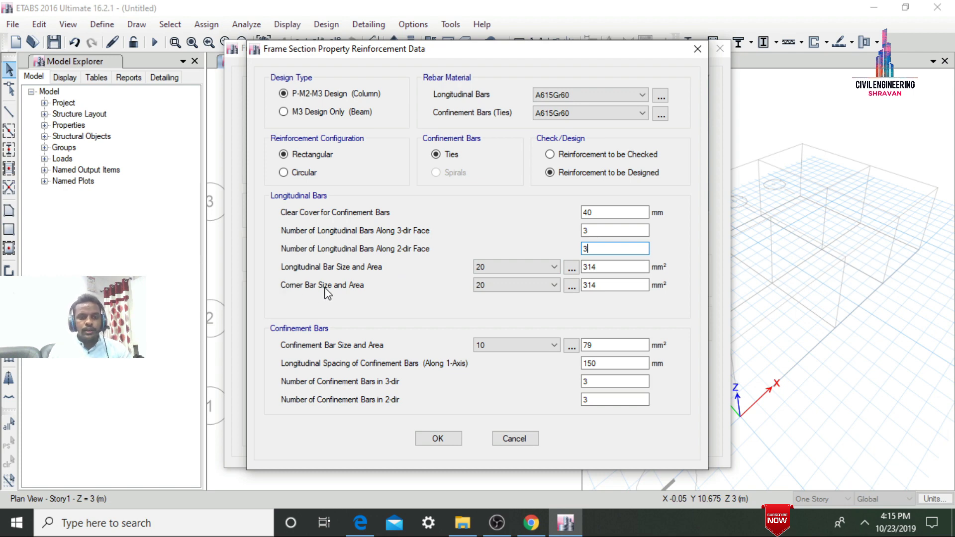
click(497, 285)
click(497, 301)
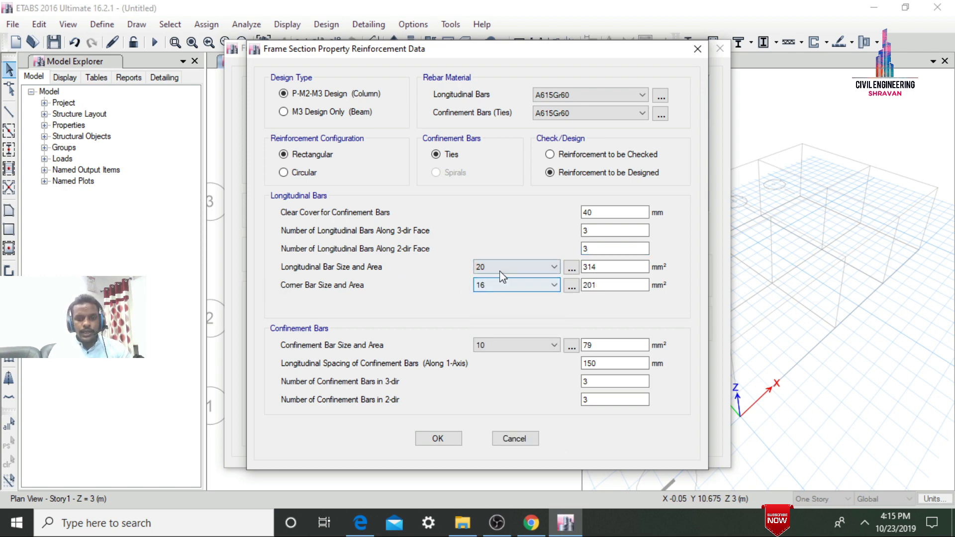
click(501, 272)
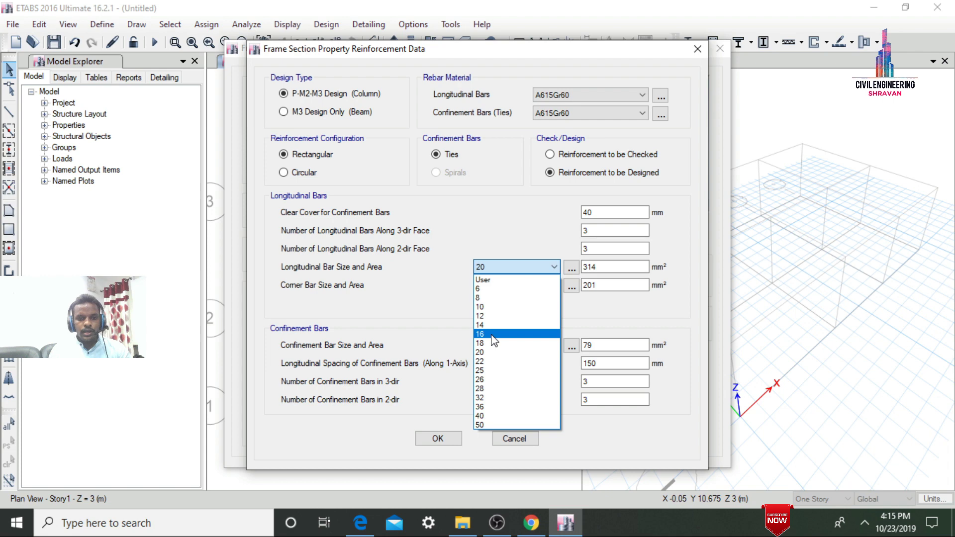
click(492, 335)
click(481, 284)
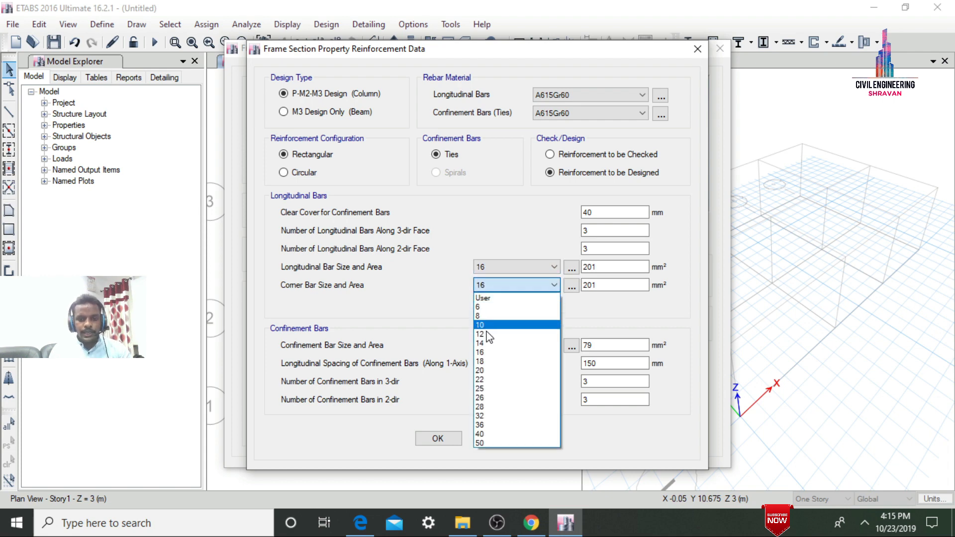
click(491, 371)
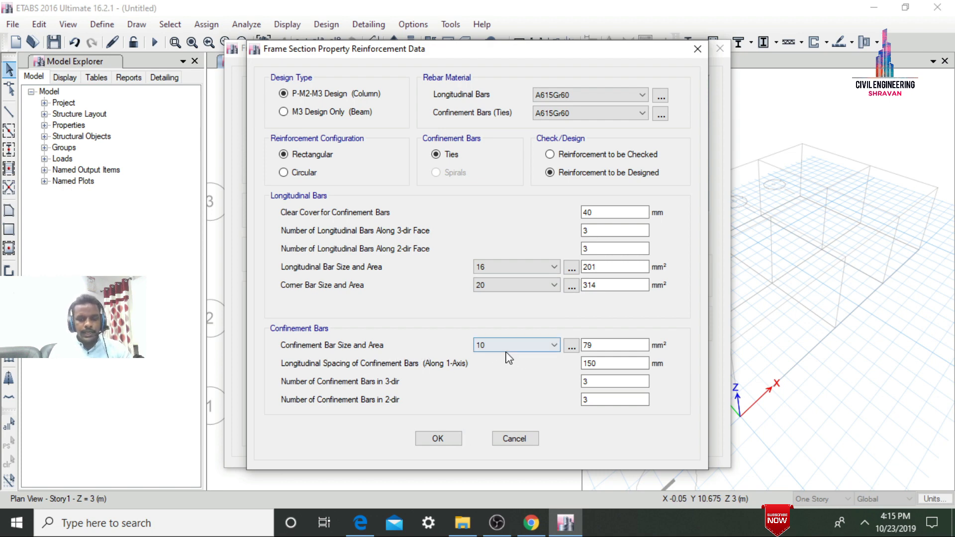
click(438, 438)
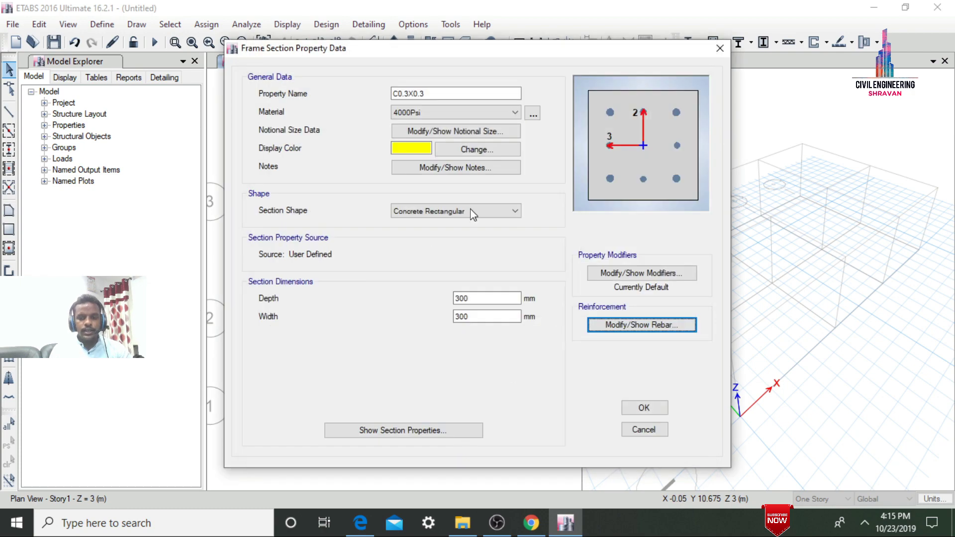
click(636, 408)
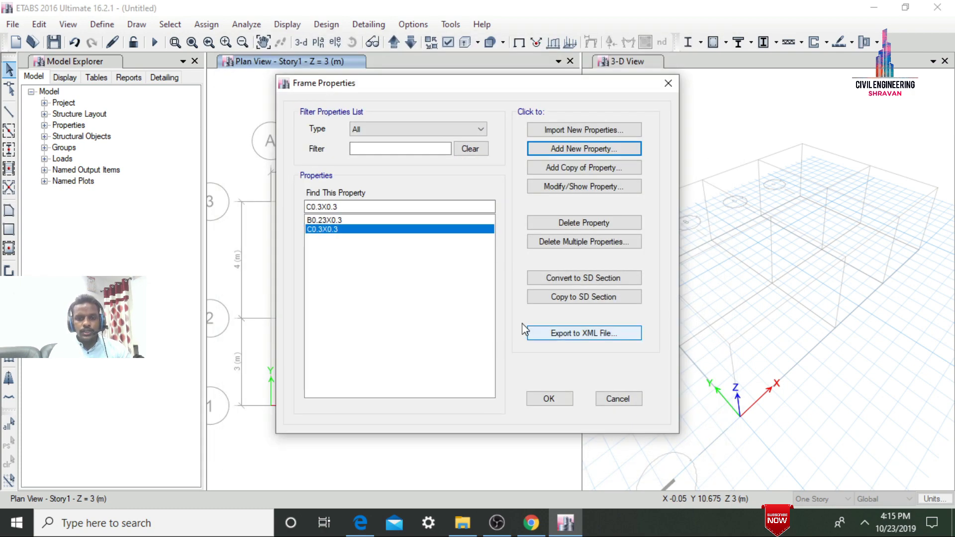
click(548, 398)
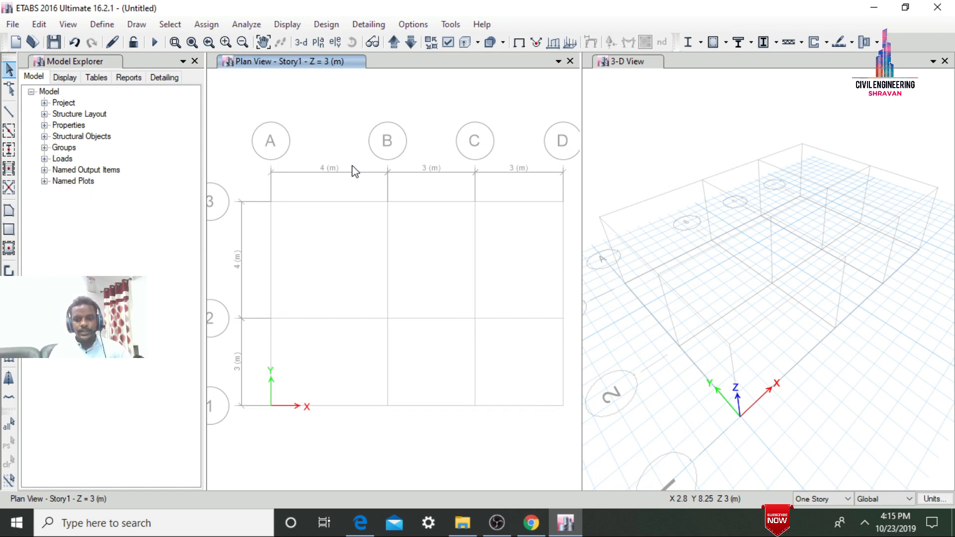
Delete the Plank1 property from the slab section definitions
click(104, 26)
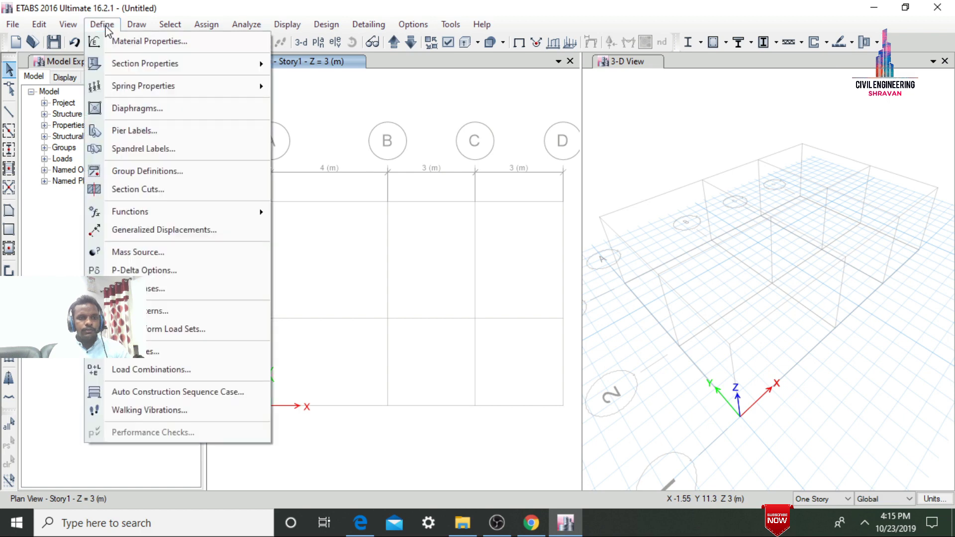
mouse_move(133, 59)
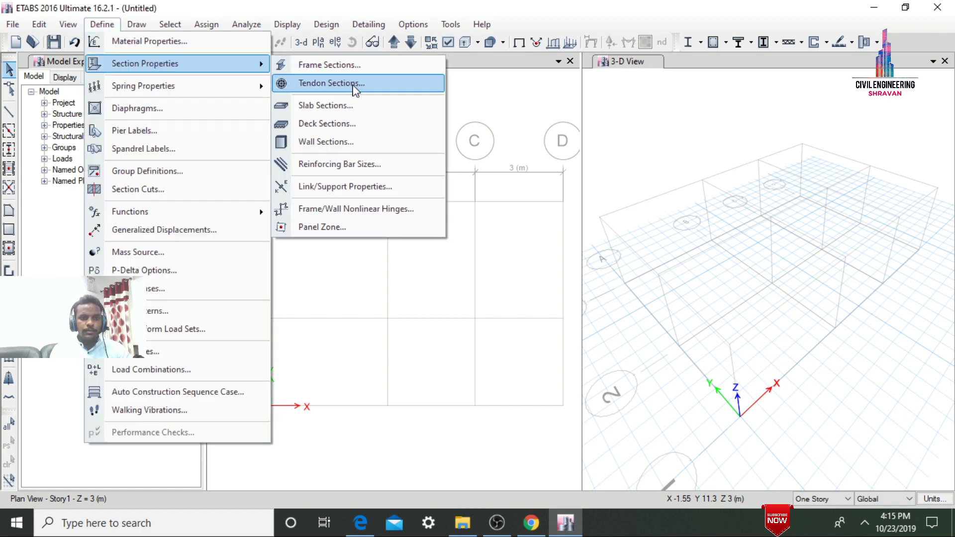
click(354, 106)
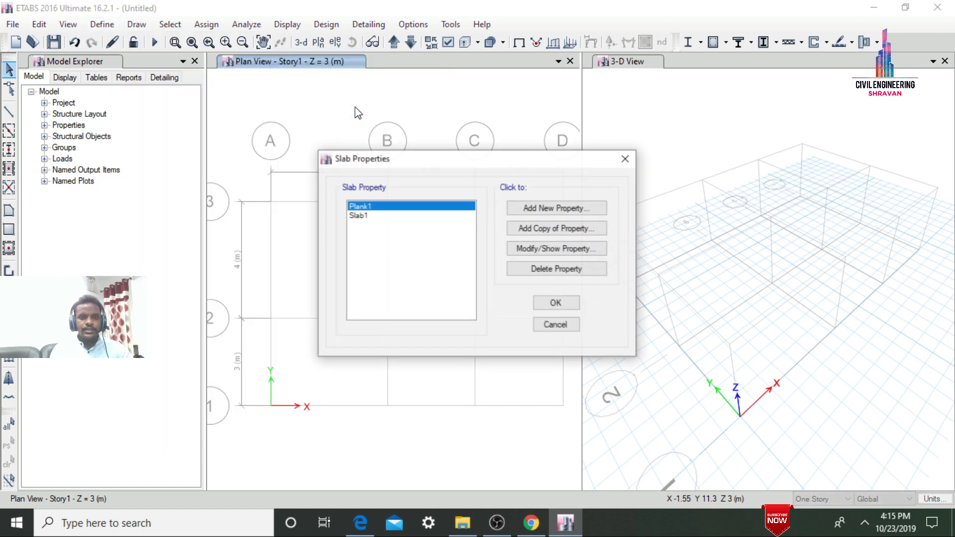
click(540, 271)
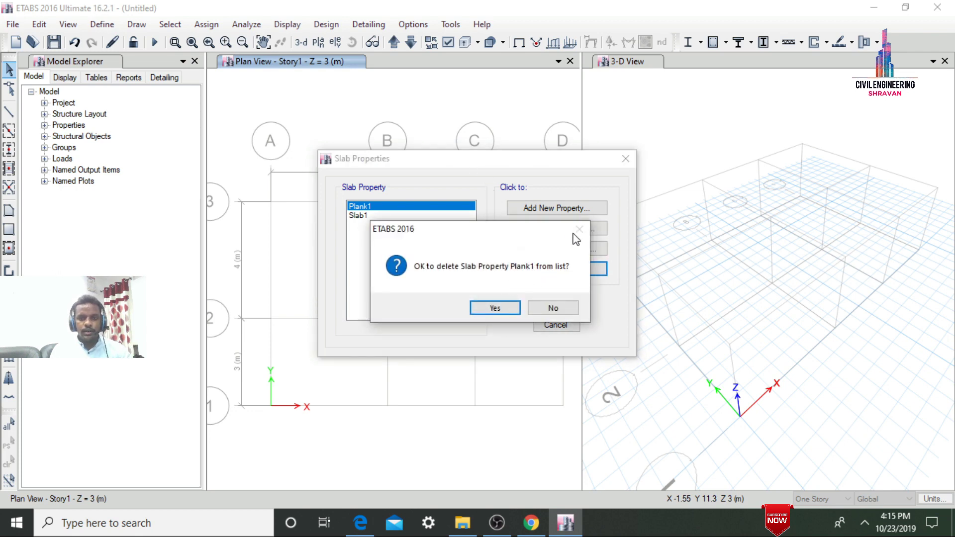
click(495, 308)
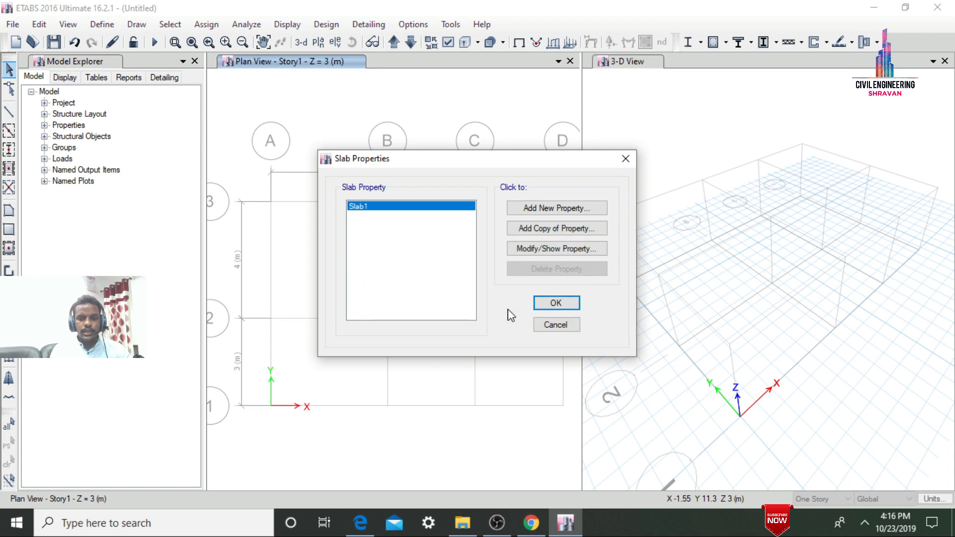
Add a slab property named S125 and assign it the M30 material
click(537, 209)
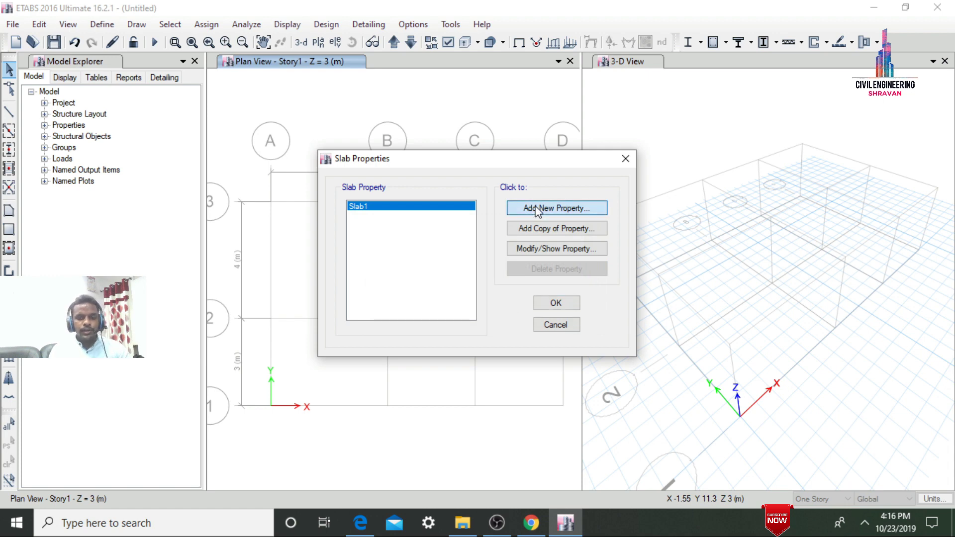
key(BackSpace)
key(BackSpace)
key(BackSpace)
key(BackSpace)
key(BackSpace)
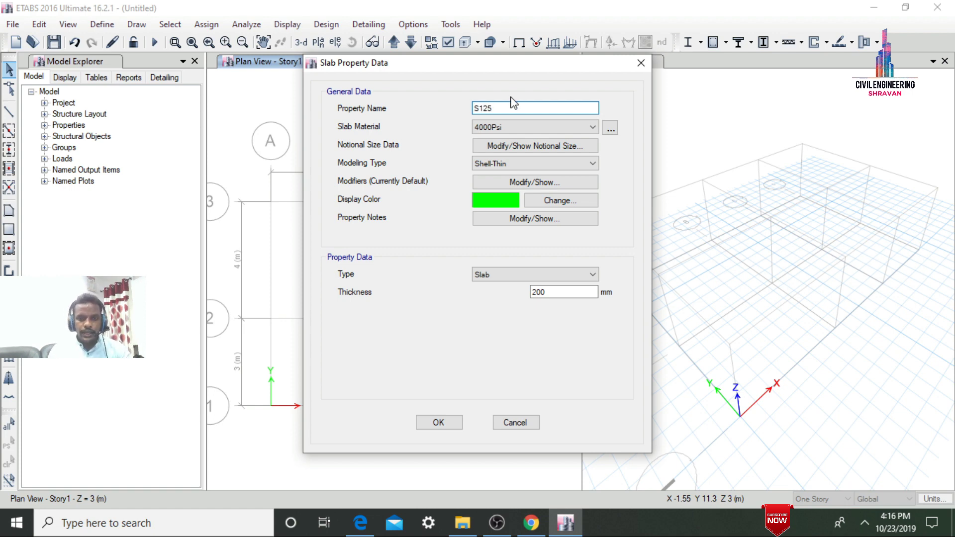
click(519, 128)
click(481, 181)
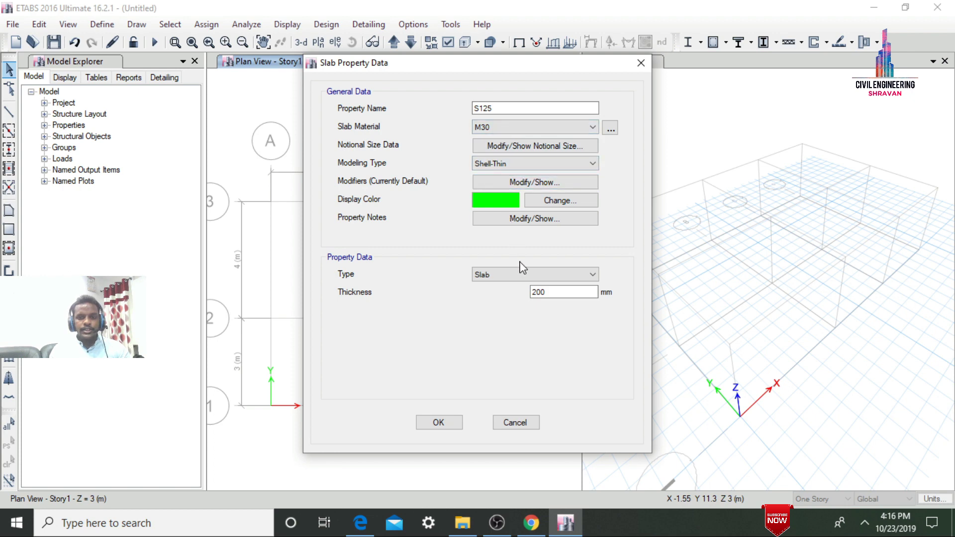
Set the S125 slab's thickness to 125 mm and accept the slab property data
double_click(557, 292)
text(125)
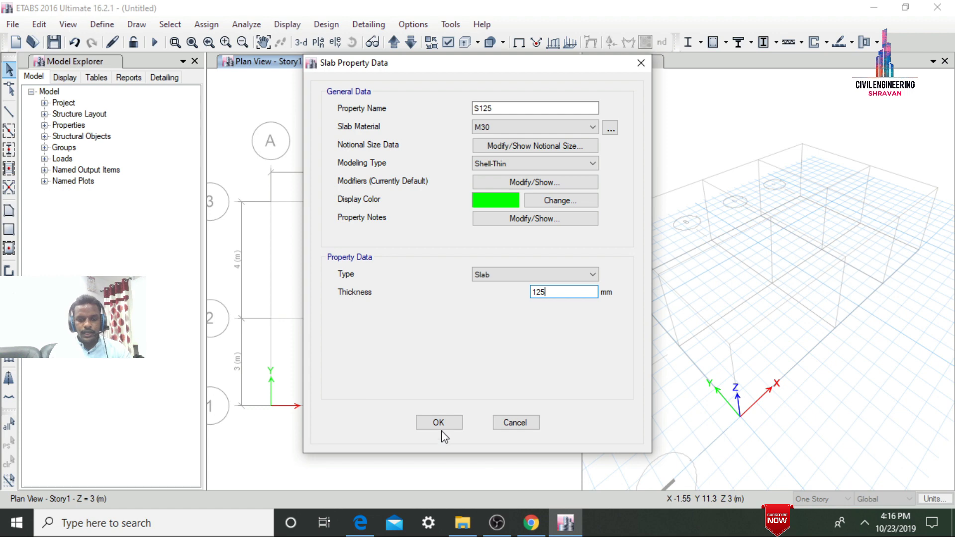
click(440, 422)
Delete the Slab1 property from the slab definitions and accept the slab properties
click(357, 219)
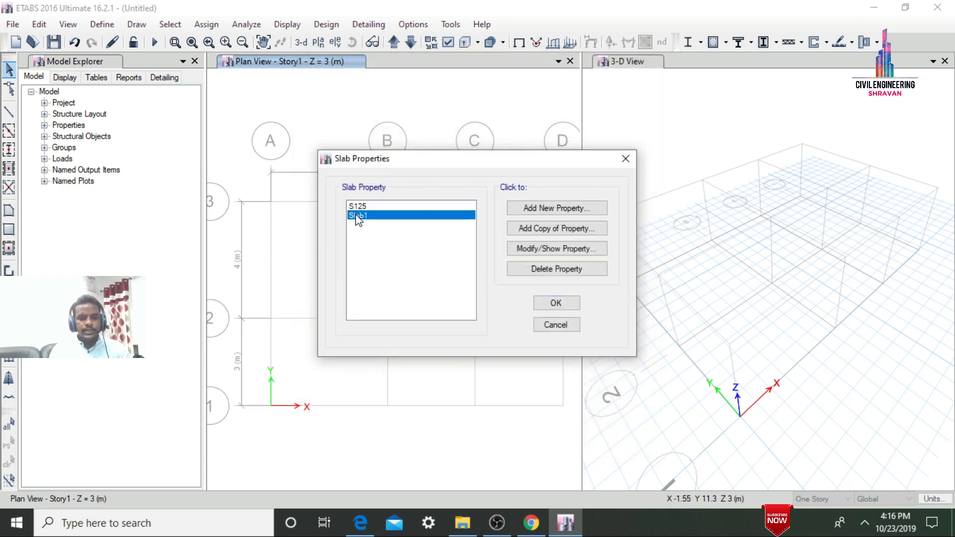
click(544, 272)
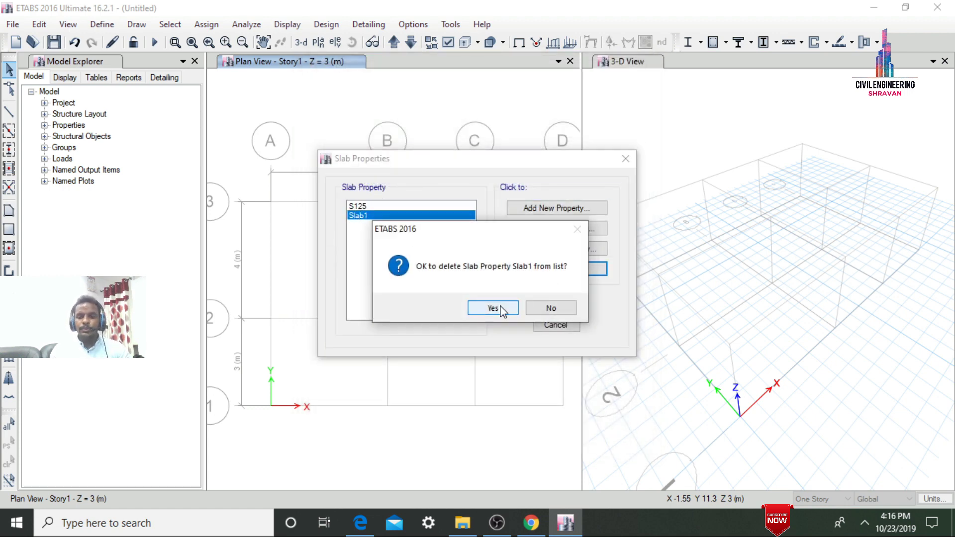
click(493, 308)
click(551, 303)
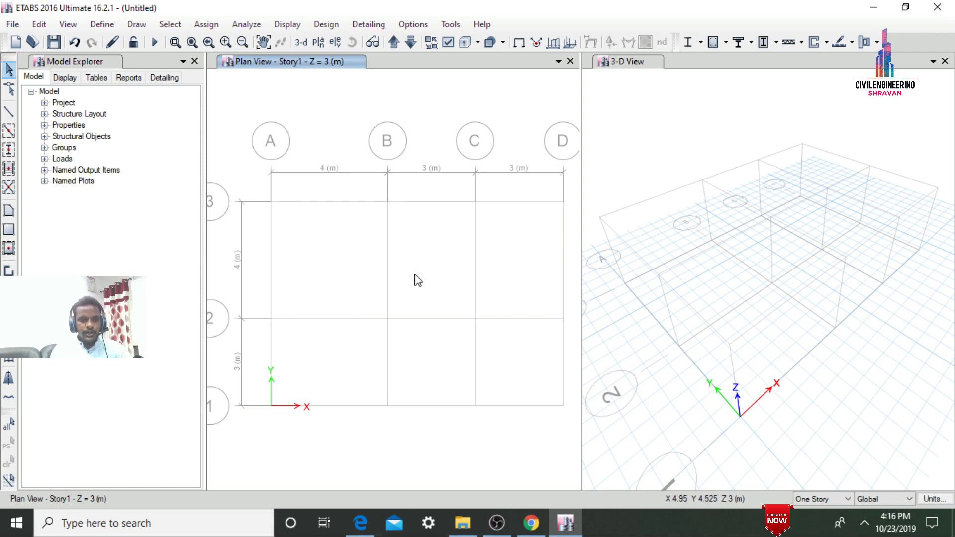
Draw B0.23X0.3 beams along all grid lines of the Story1 plan, from grids A to D and 1 to 3
click(8, 132)
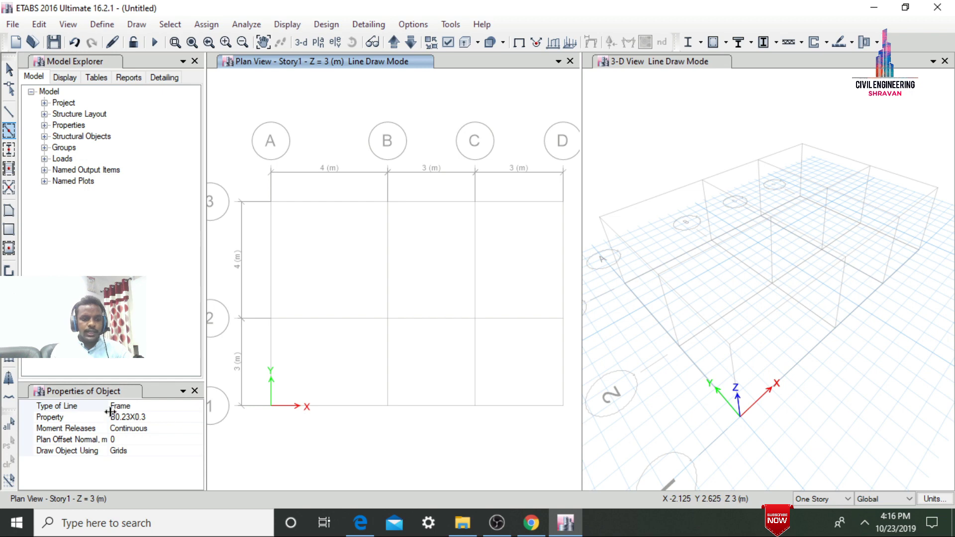
click(194, 416)
click(194, 416)
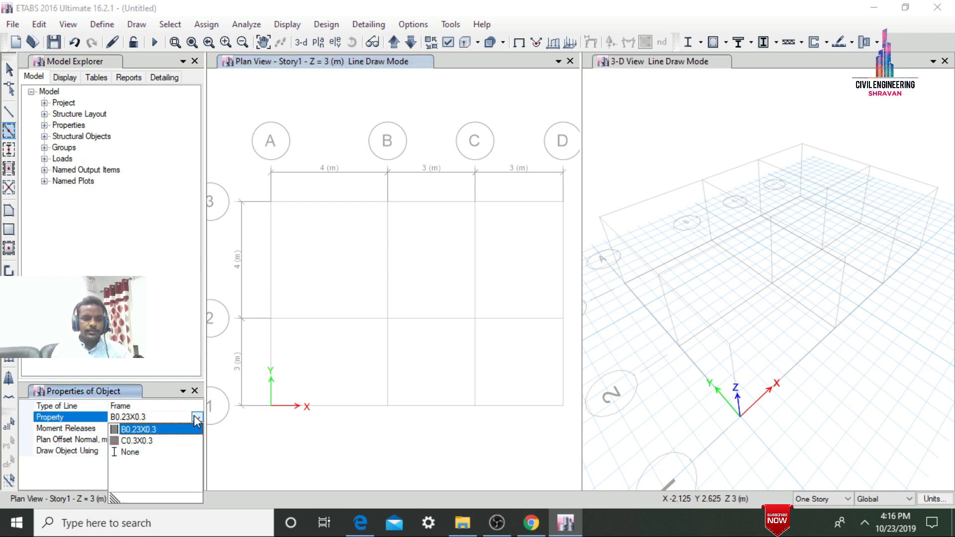
click(149, 431)
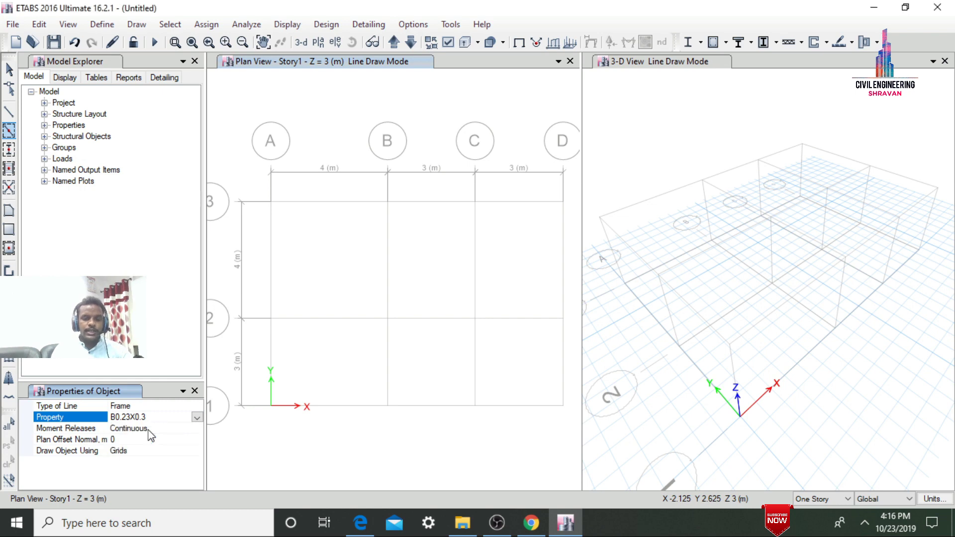
mouse_move(260, 171)
mouse_down()
mouse_move(378, 282)
mouse_move(456, 388)
mouse_move(513, 422)
mouse_move(572, 436)
mouse_up()
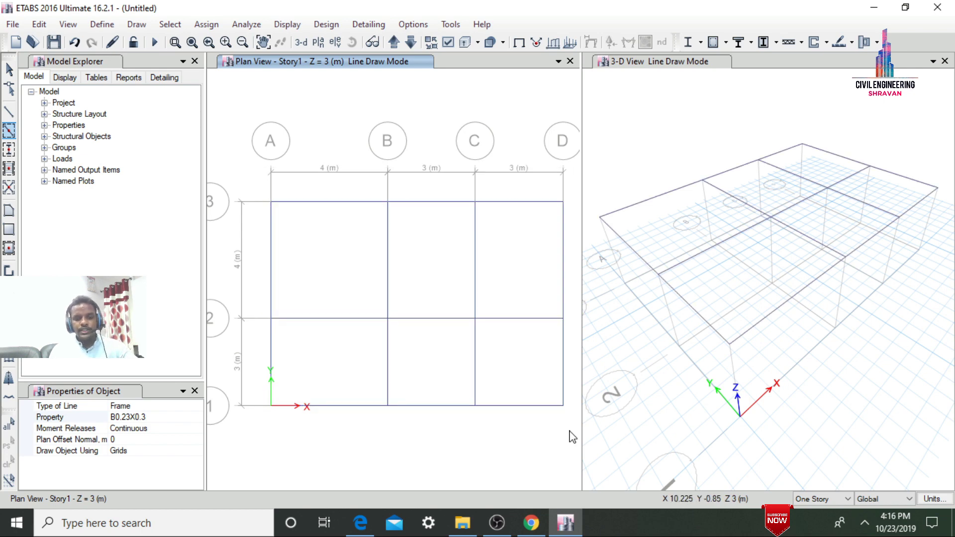
key(Escape)
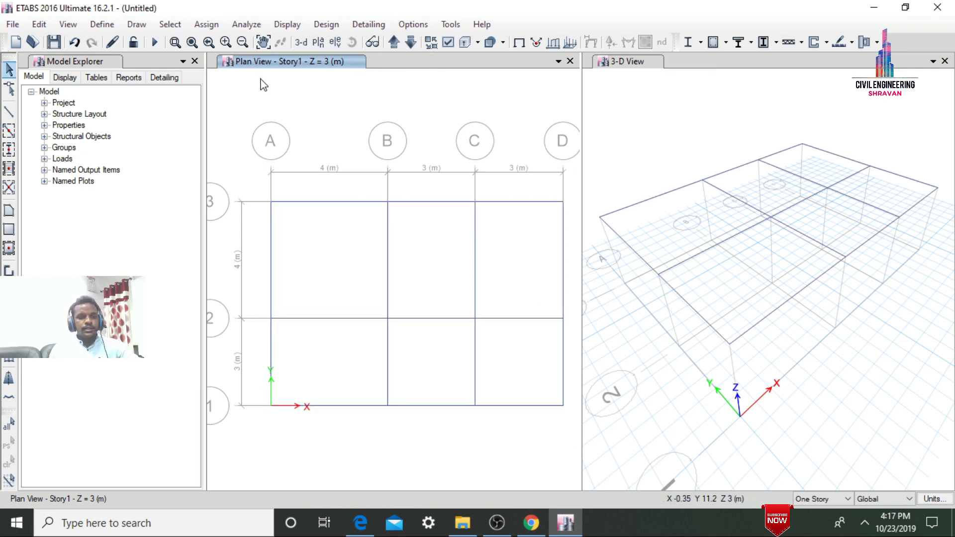
Place C0.3X0.3 columns at all grid intersections of the Story1 plan
click(8, 151)
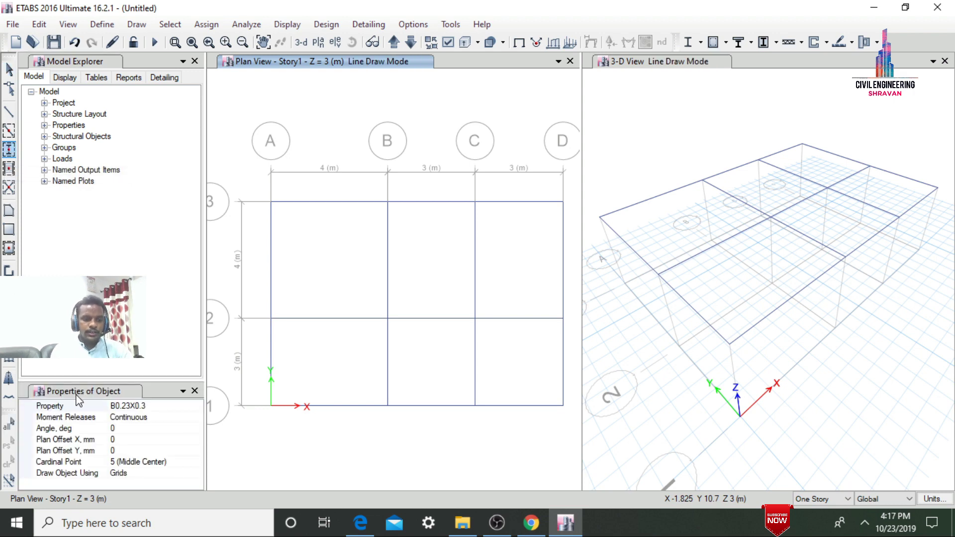
click(196, 406)
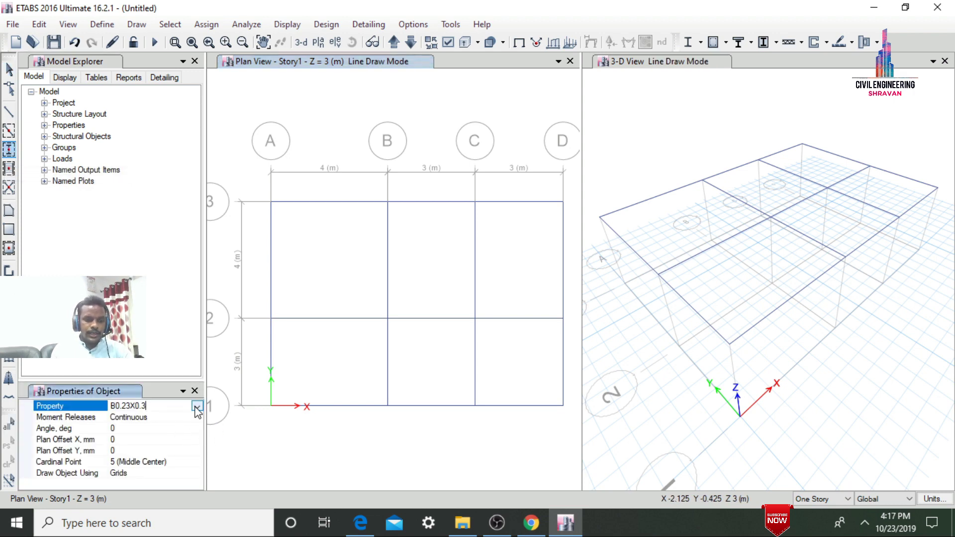
click(197, 406)
click(140, 431)
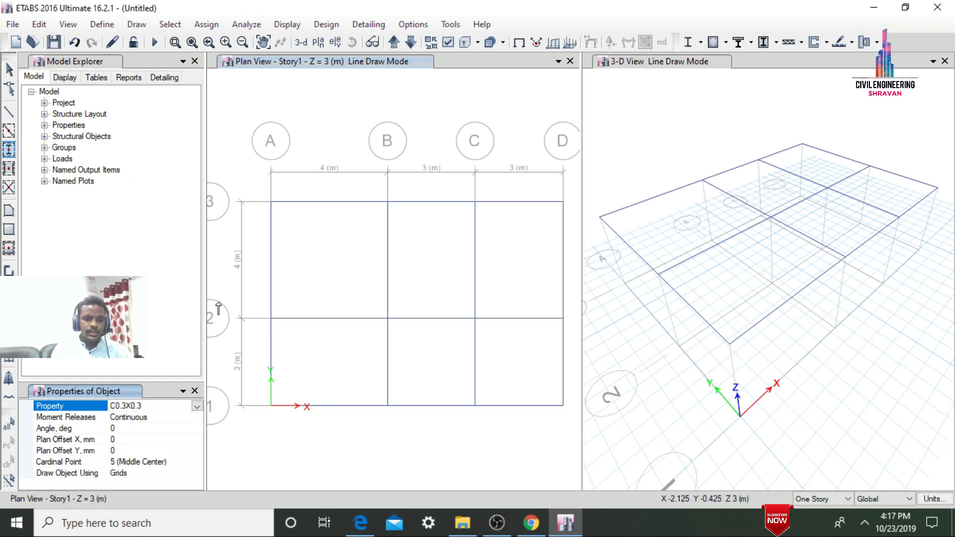
mouse_move(284, 213)
mouse_down()
mouse_move(457, 387)
mouse_move(571, 443)
mouse_up()
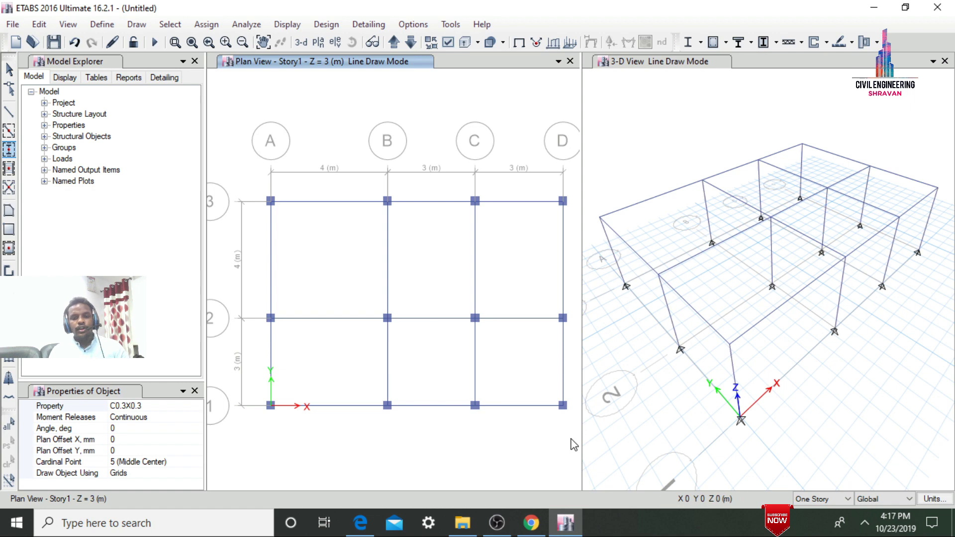
key(Escape)
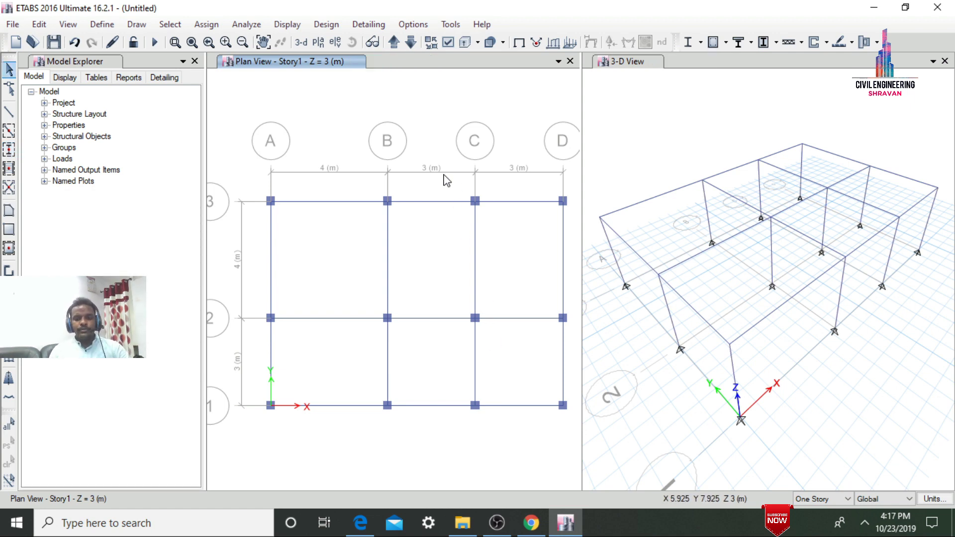
Draw S125 floor slabs in all grid bays of the Story1 plan
click(9, 249)
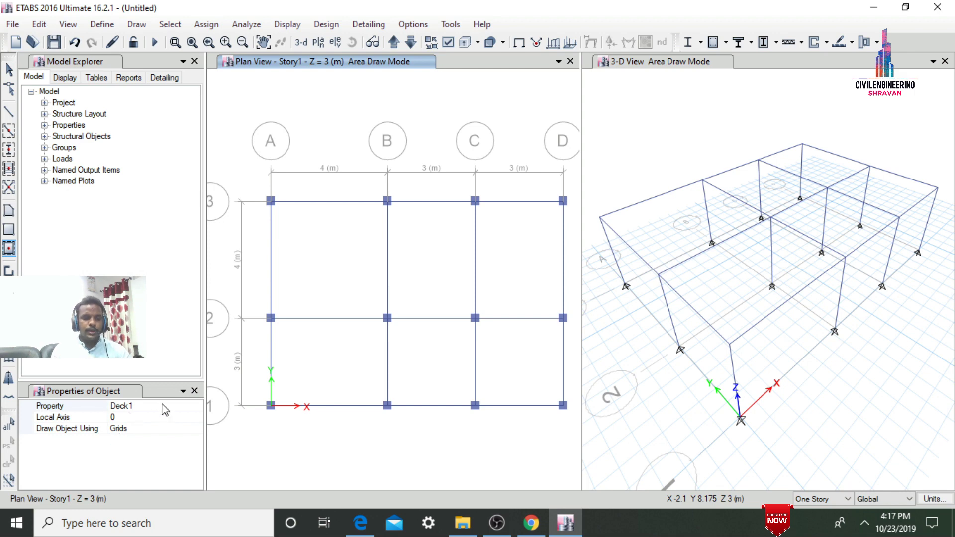
click(197, 407)
click(198, 407)
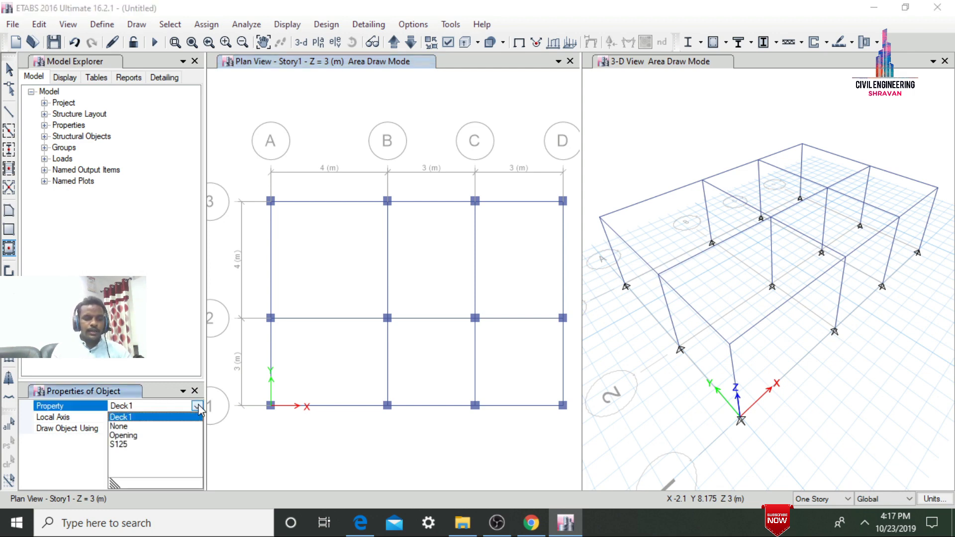
click(127, 444)
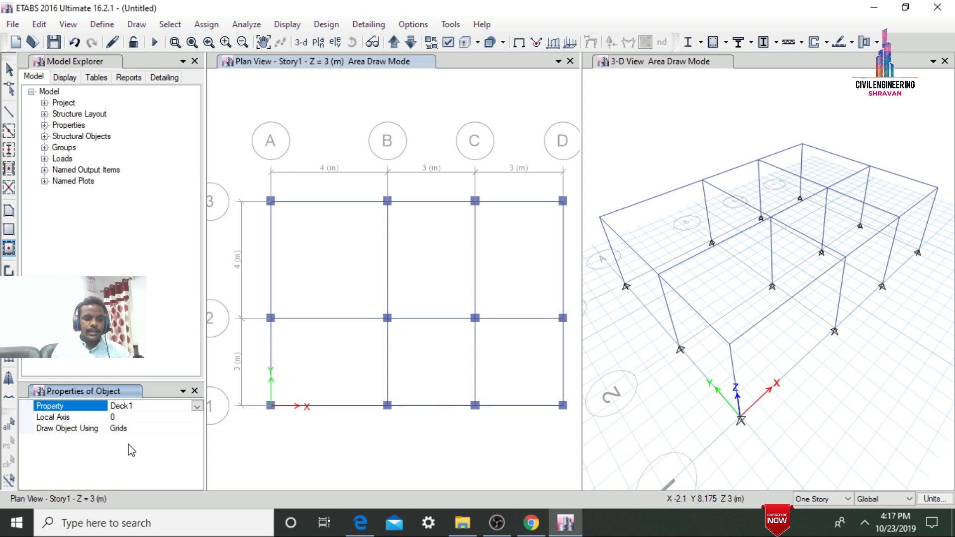
mouse_move(253, 180)
mouse_down()
mouse_move(314, 225)
mouse_move(469, 395)
mouse_move(572, 452)
mouse_up()
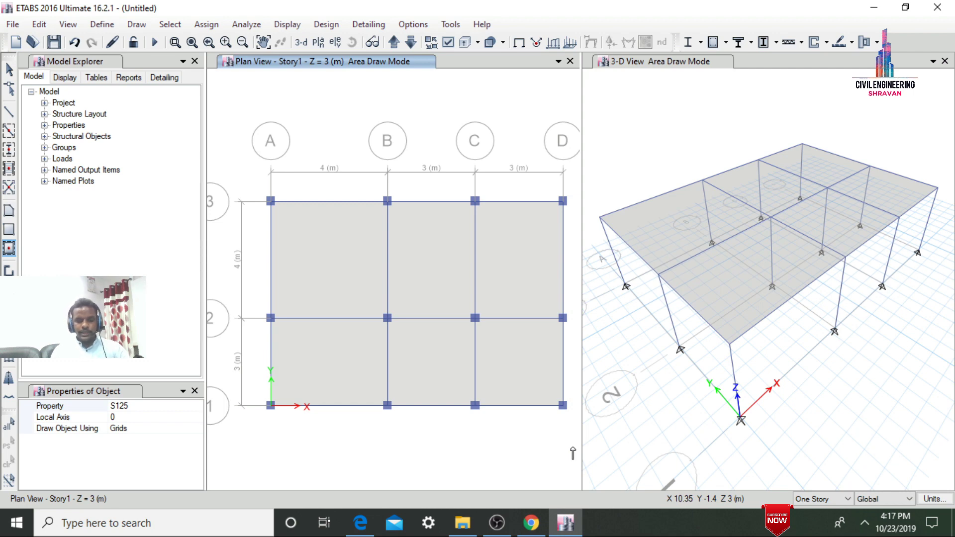
key(Escape)
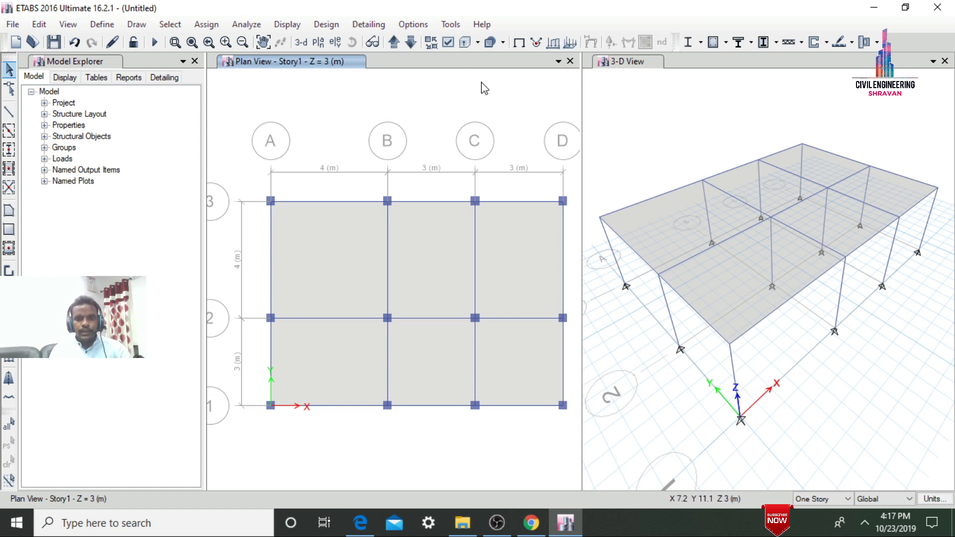
Show extruded frames and extruded shells in all windows
click(448, 44)
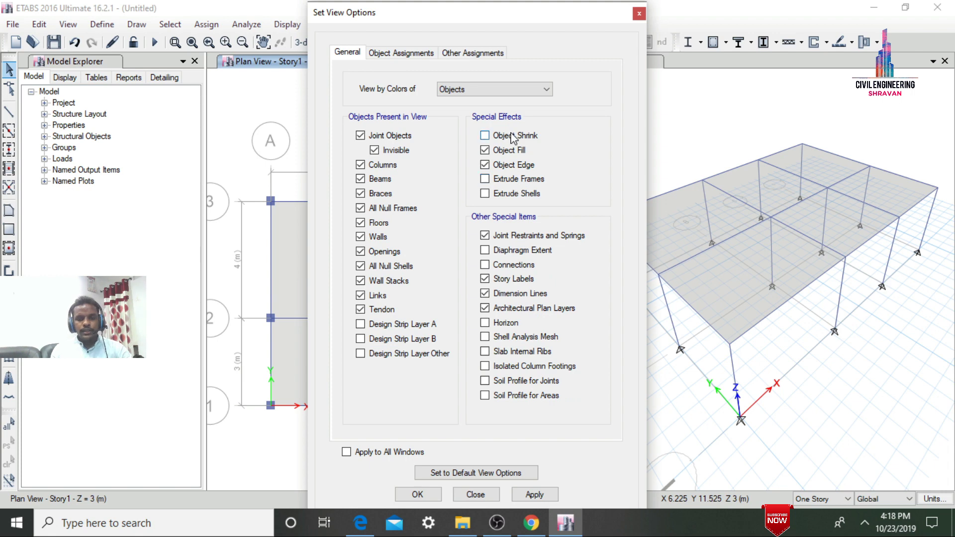
click(508, 180)
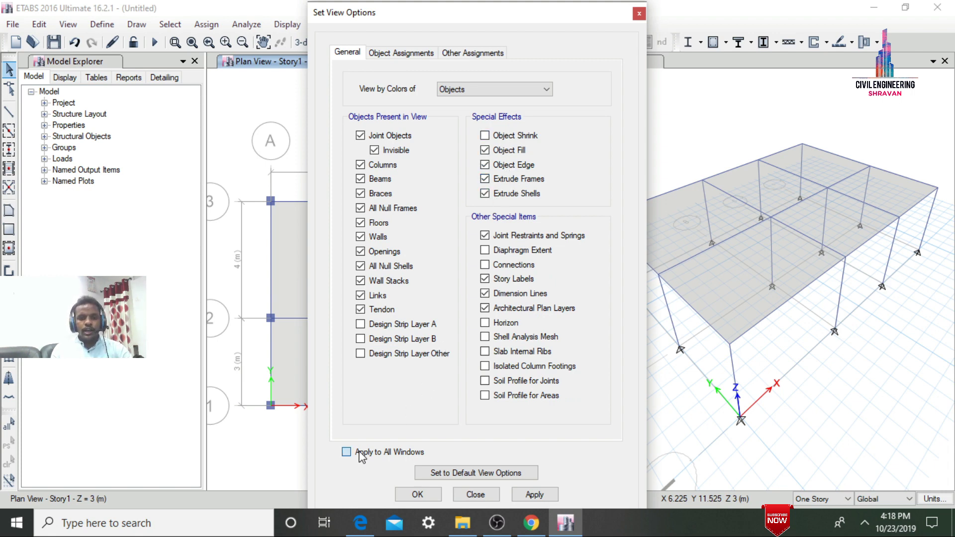
click(534, 494)
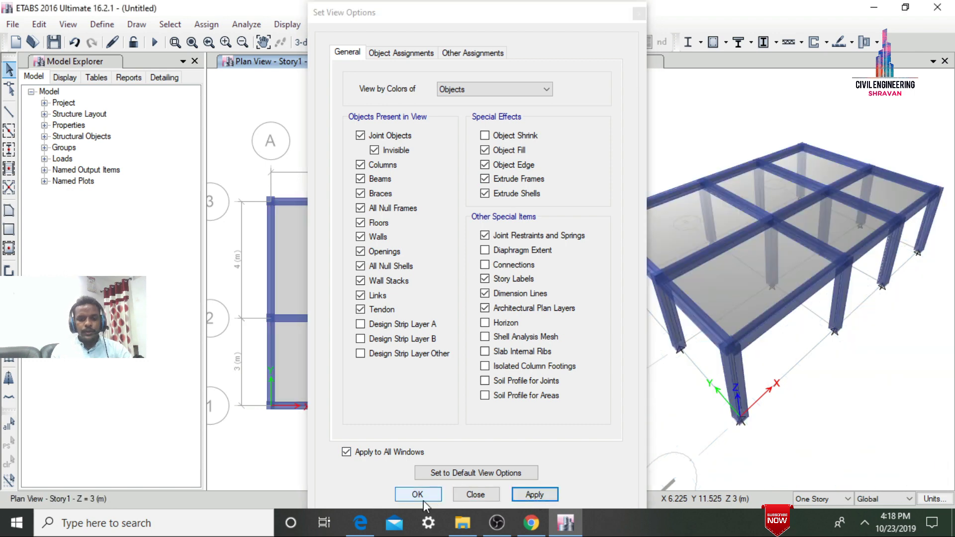
click(416, 500)
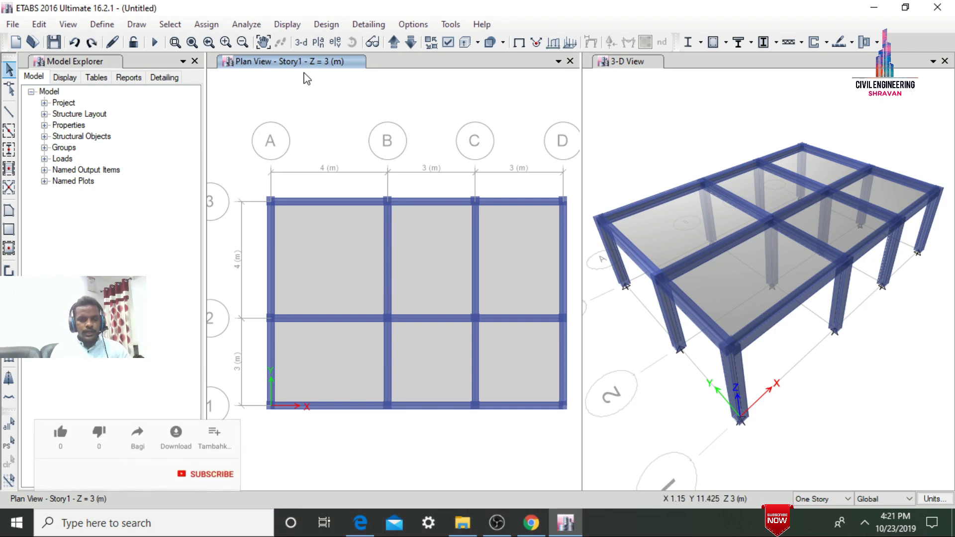
Add 2 stories of 3 m height above Story1, replicated from Story1 and keeping the existing story heights
right_click(305, 82)
click(328, 91)
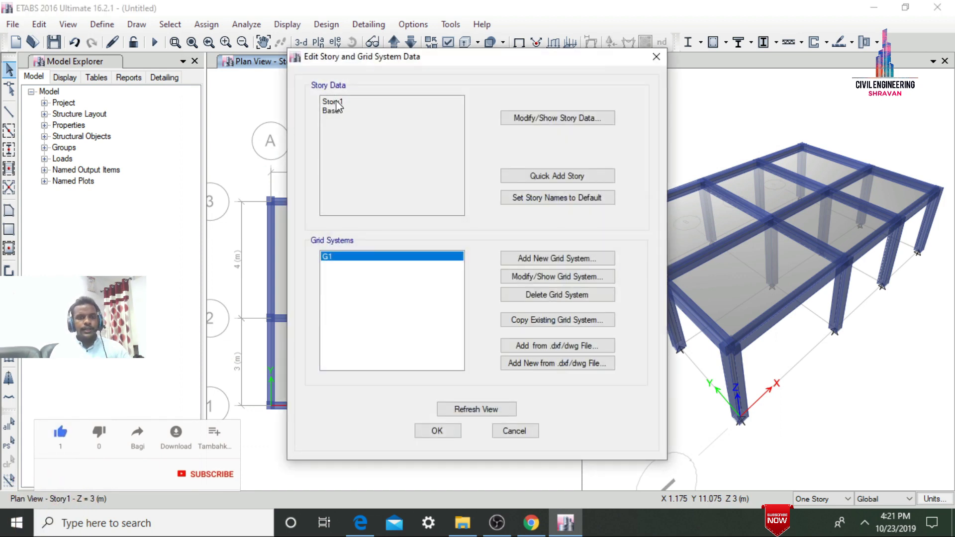
click(523, 122)
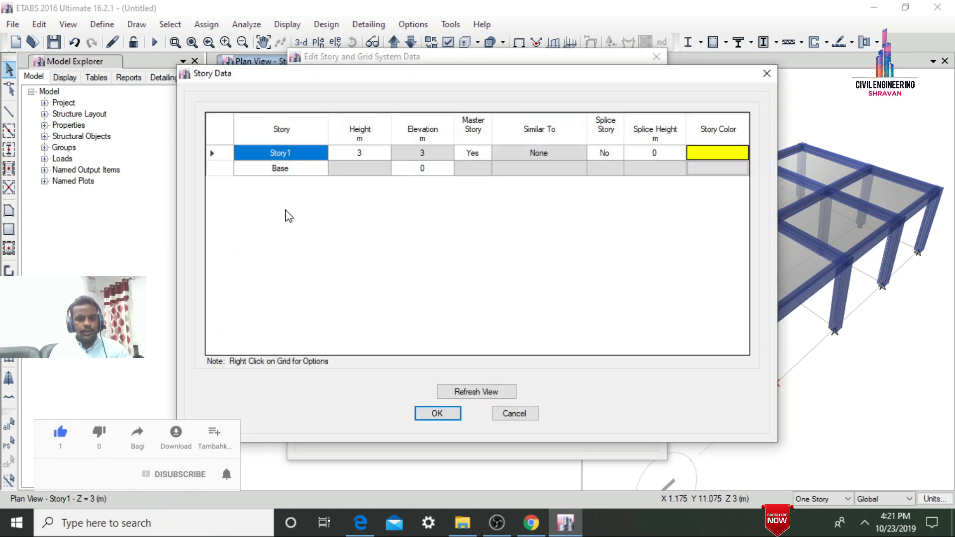
right_click(287, 215)
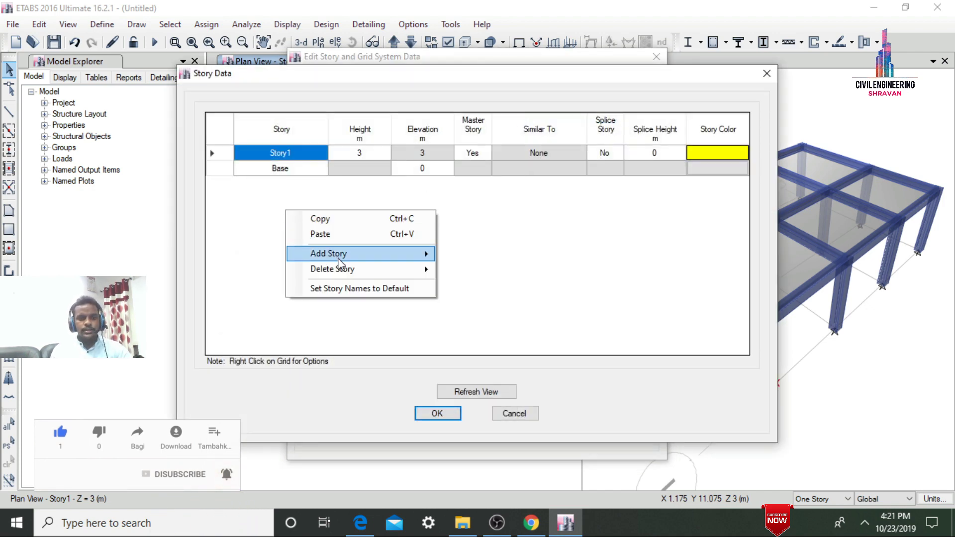
mouse_move(342, 258)
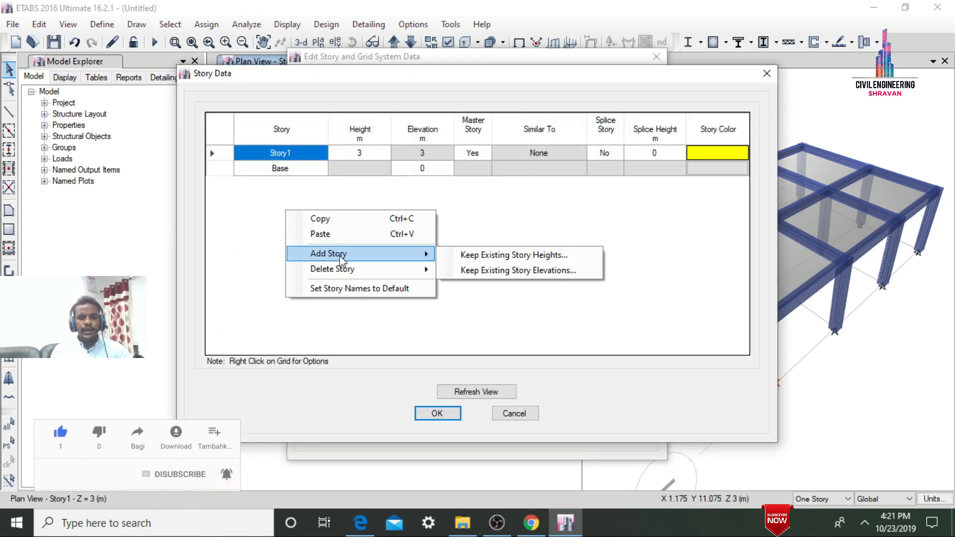
click(524, 261)
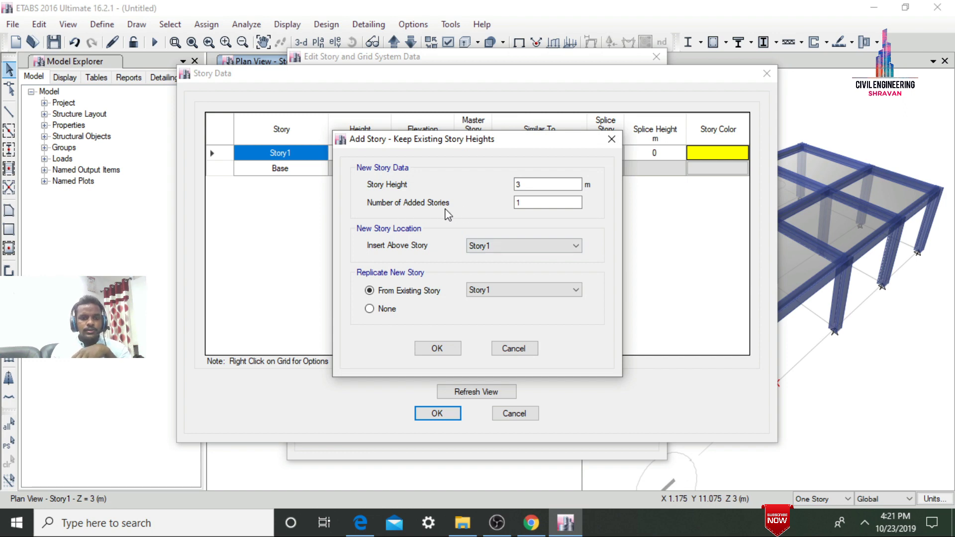
click(531, 205)
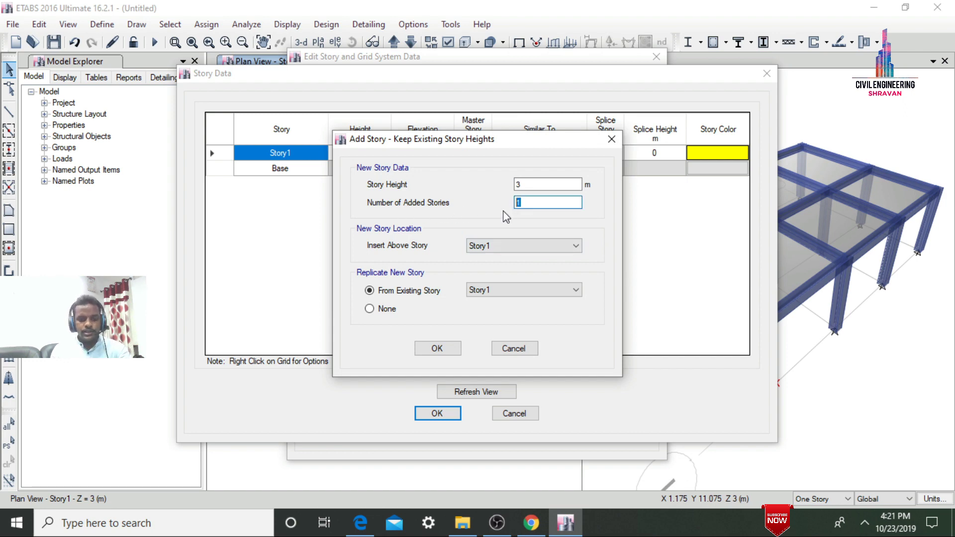
text(2)
click(529, 186)
click(436, 348)
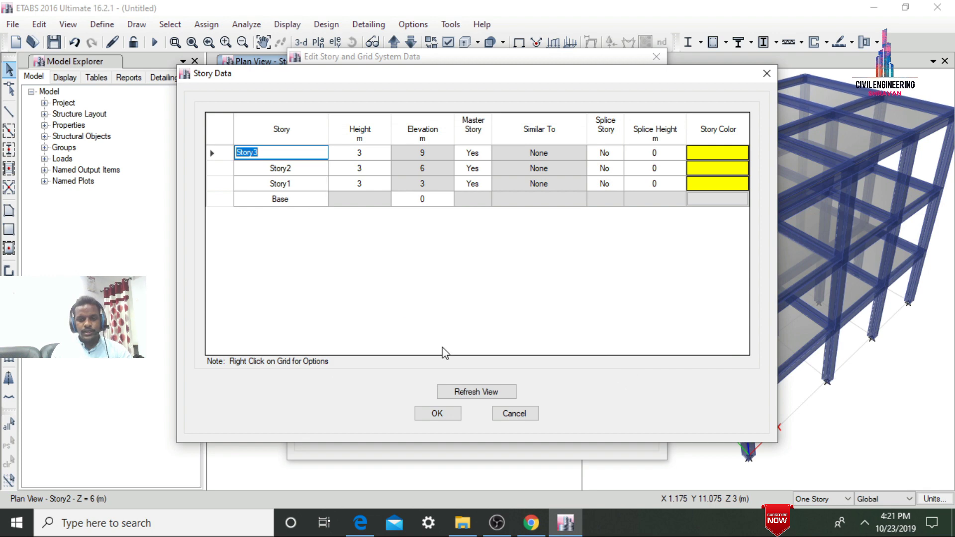
click(437, 413)
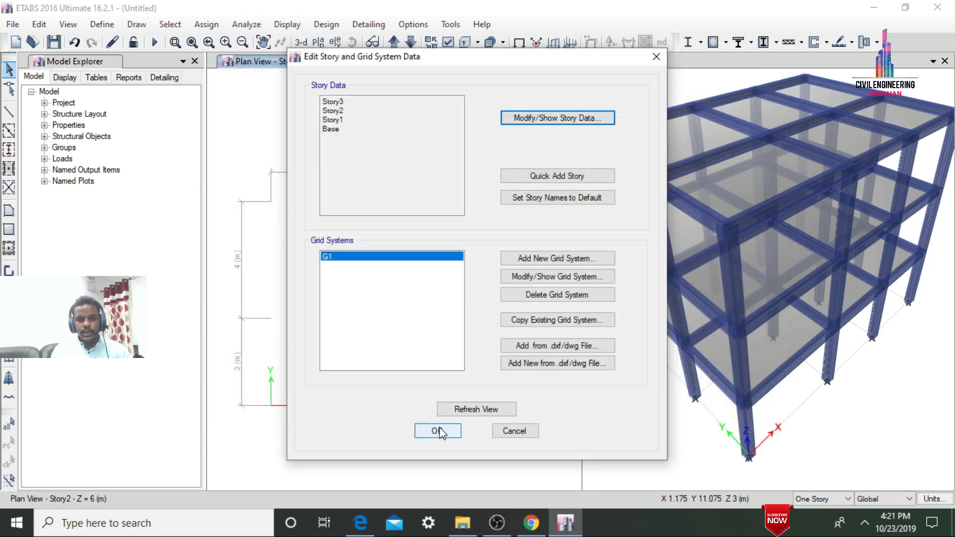
click(437, 431)
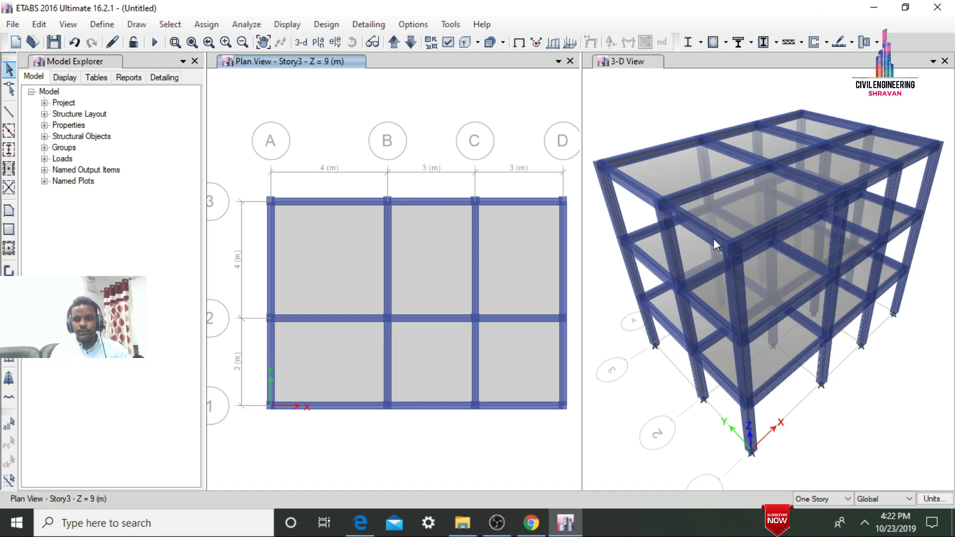
Rotate the 3-D view to examine the multi-story frame and its slabs from several sides
click(922, 104)
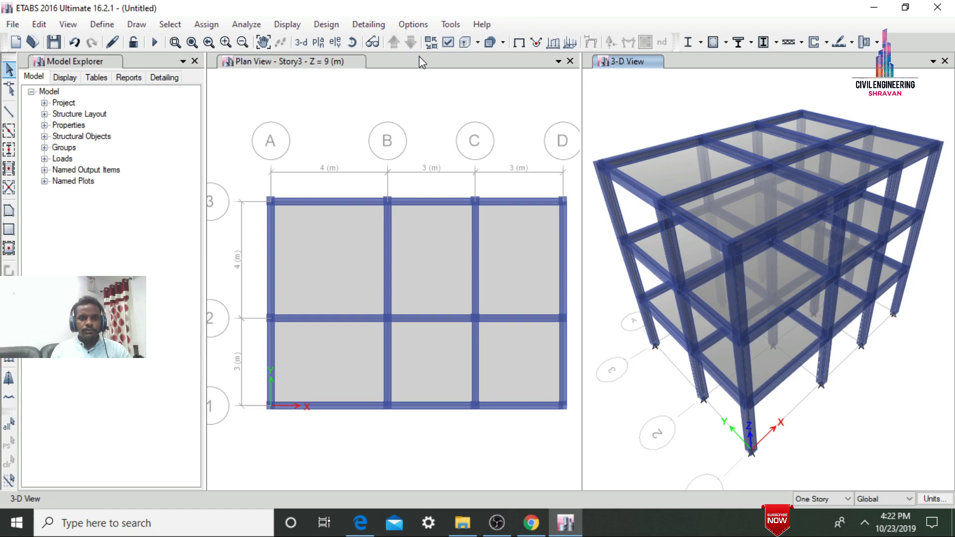
click(352, 42)
drag(643, 143, 806, 123)
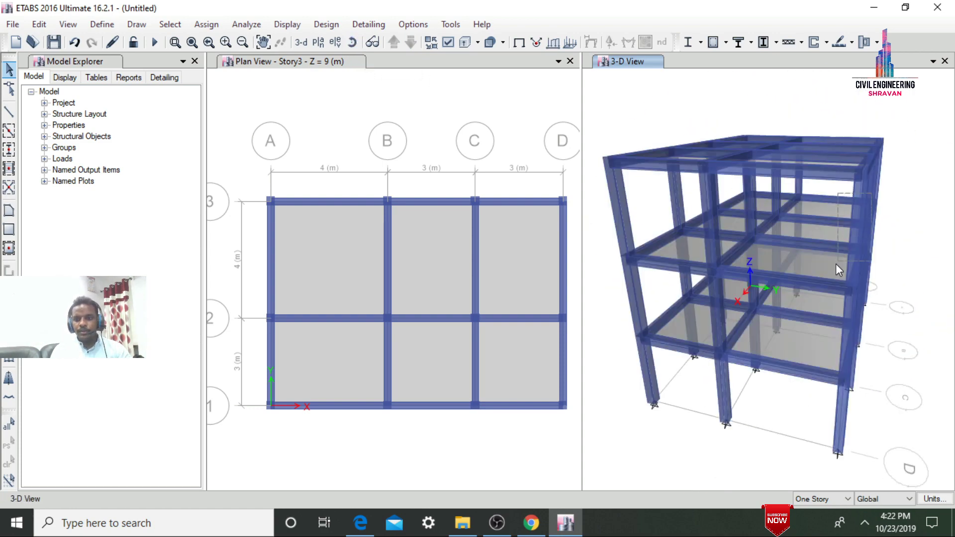
drag(836, 264, 836, 265)
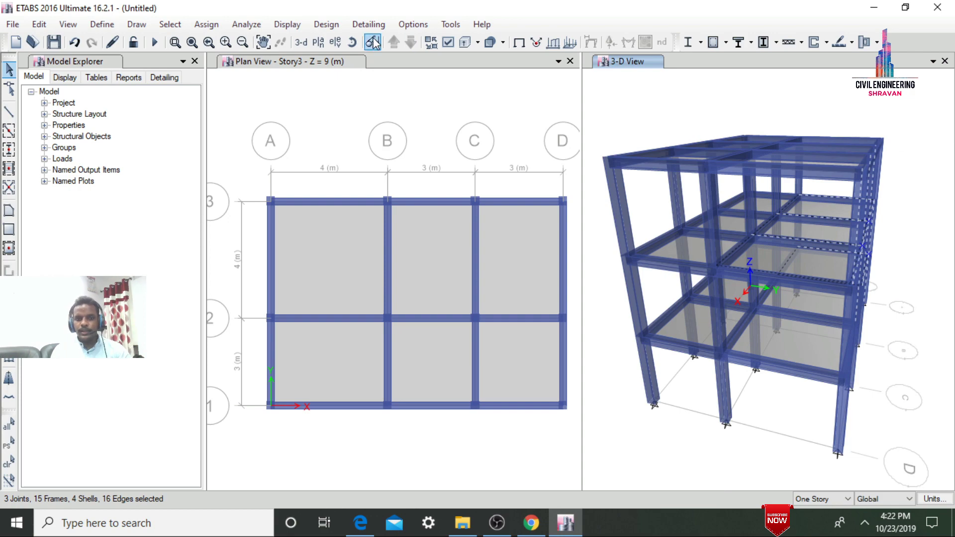
click(352, 42)
mouse_move(844, 128)
mouse_down()
mouse_move(820, 190)
mouse_move(738, 231)
mouse_move(685, 181)
mouse_move(711, 110)
mouse_move(722, 165)
mouse_up()
drag(614, 366, 737, 432)
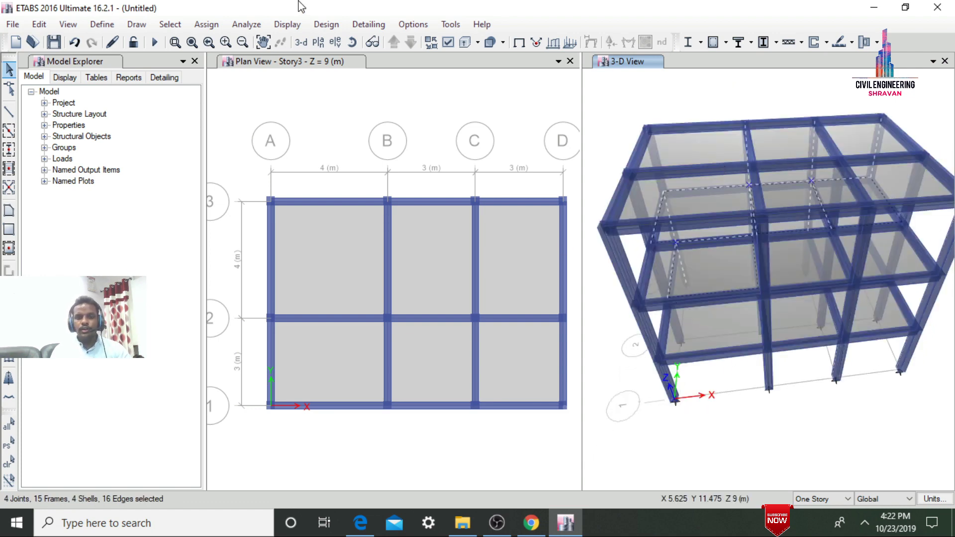
click(353, 42)
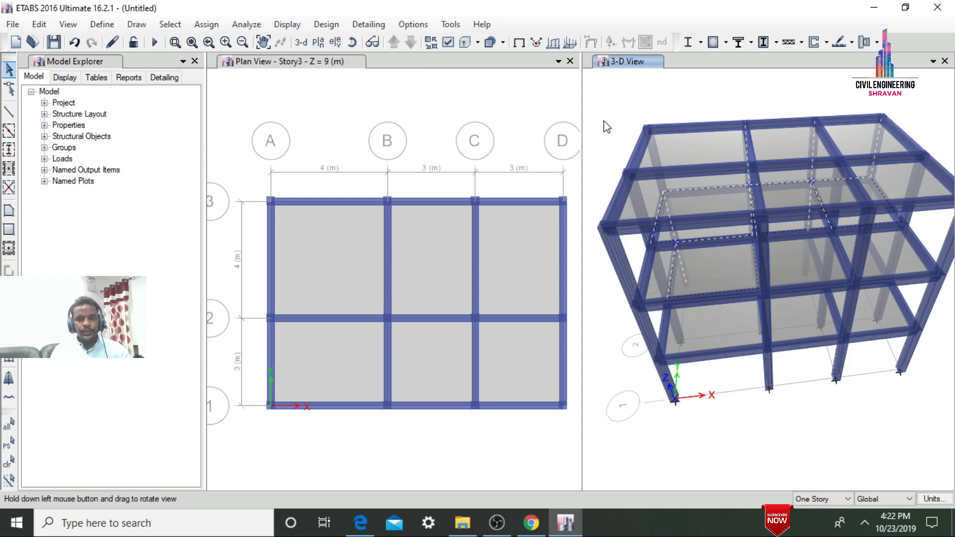
drag(622, 133, 765, 136)
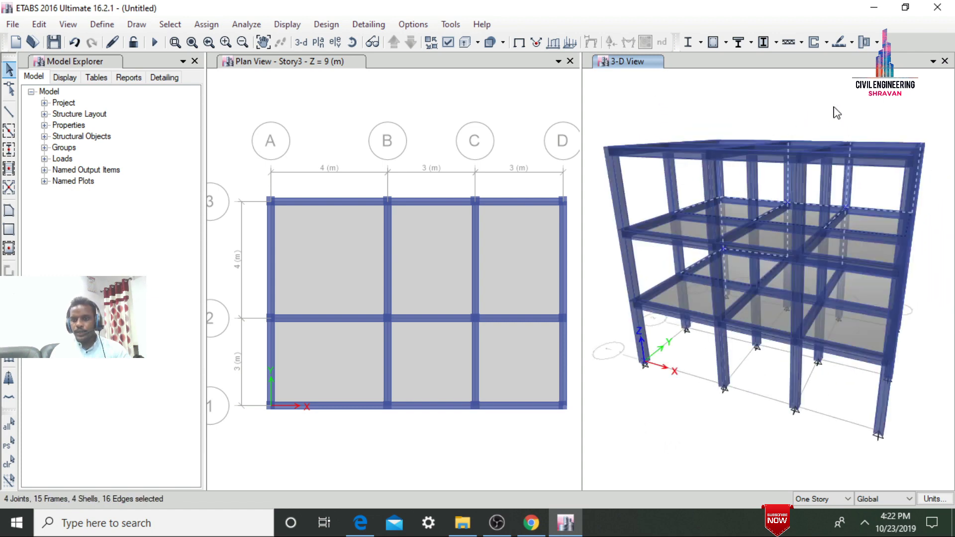